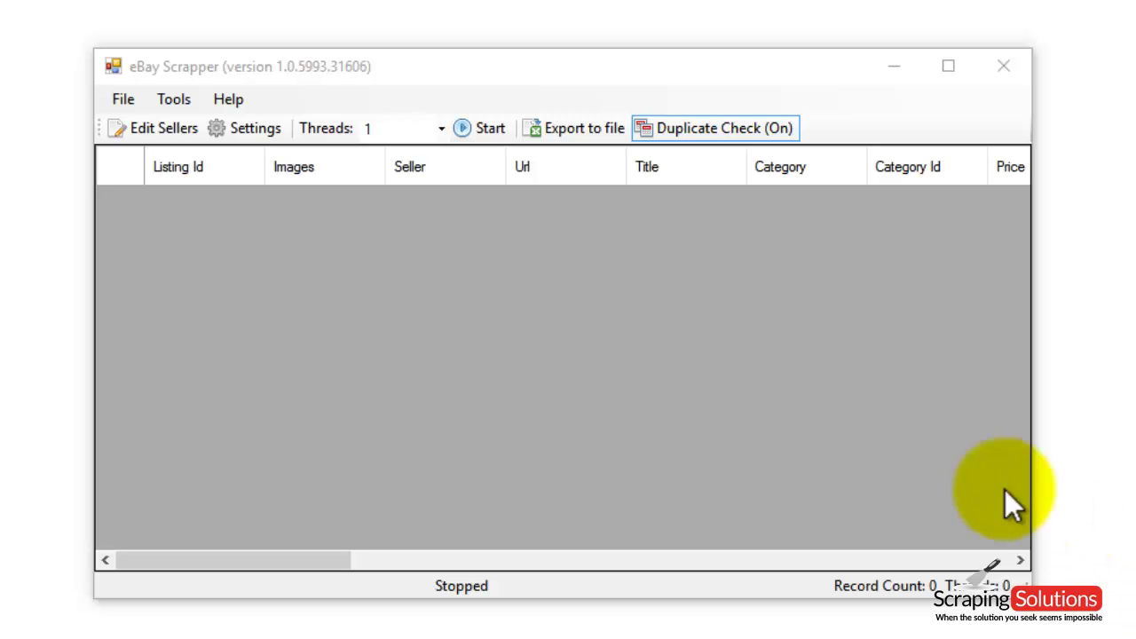
# - Add the seller expresstrainers to the sellers list and confirm it
pyautogui.click(181, 130)
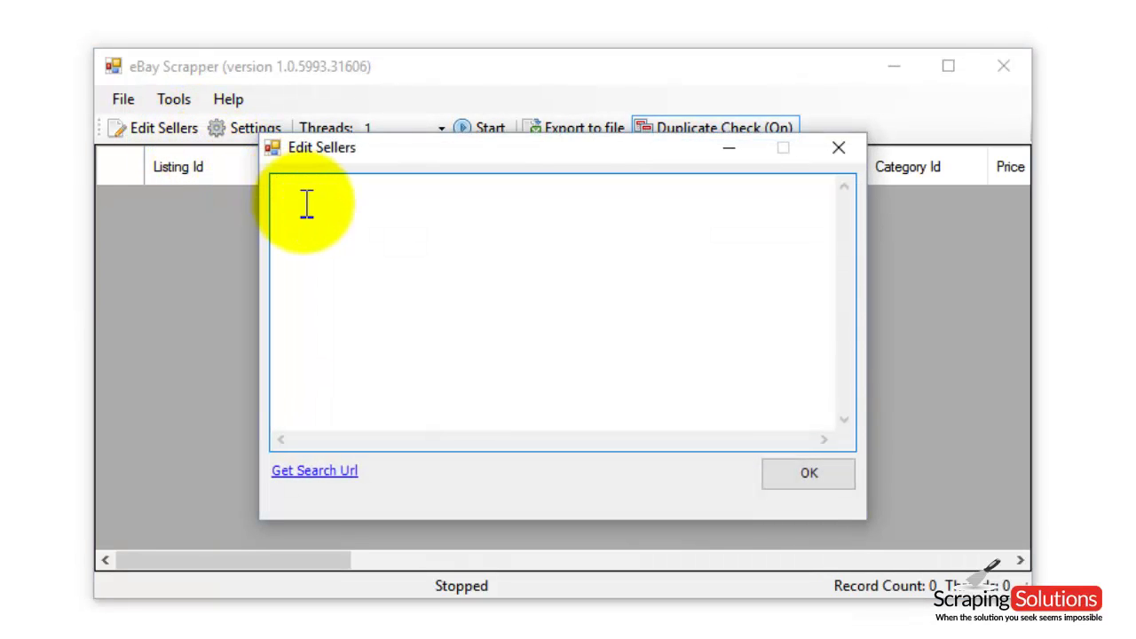
pyautogui.click(306, 204)
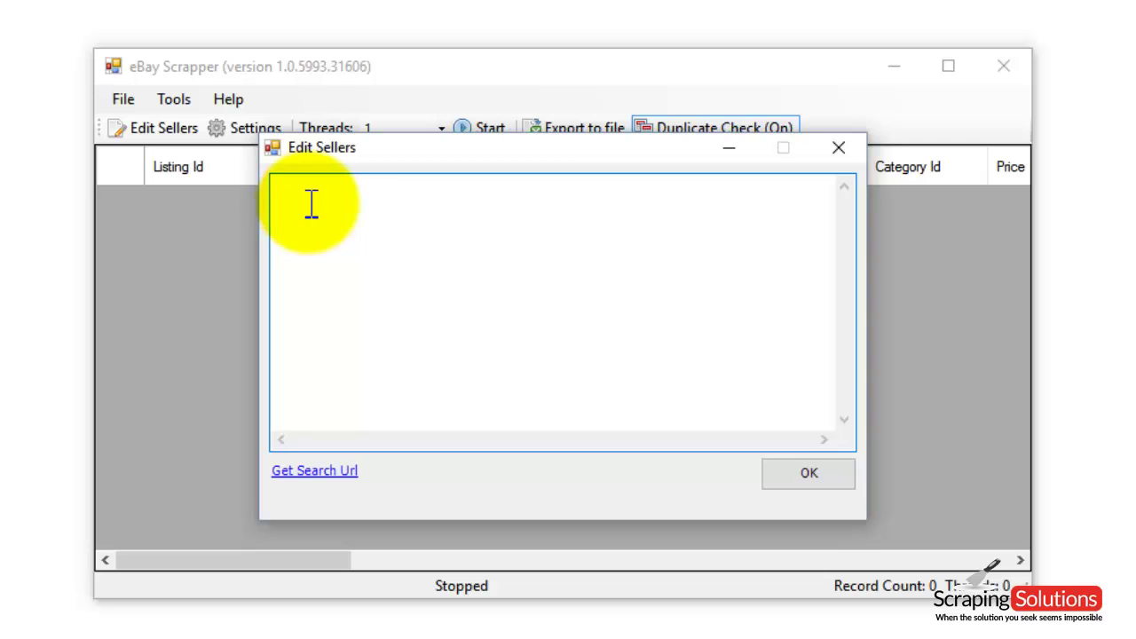
pyautogui.write('expresstrainers')
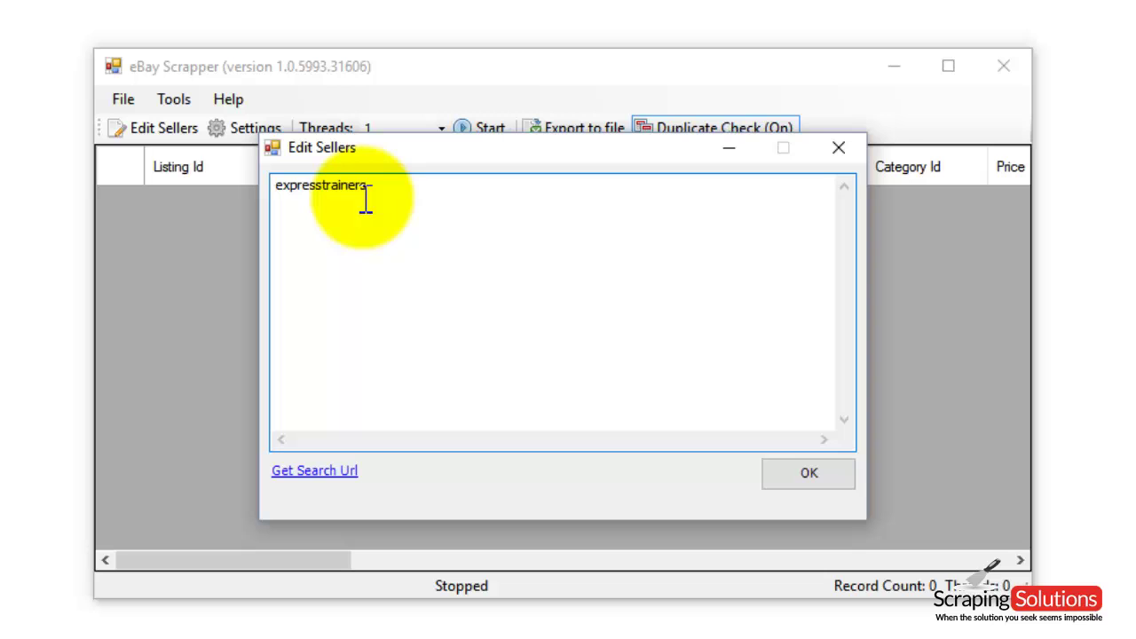
pyautogui.click(805, 481)
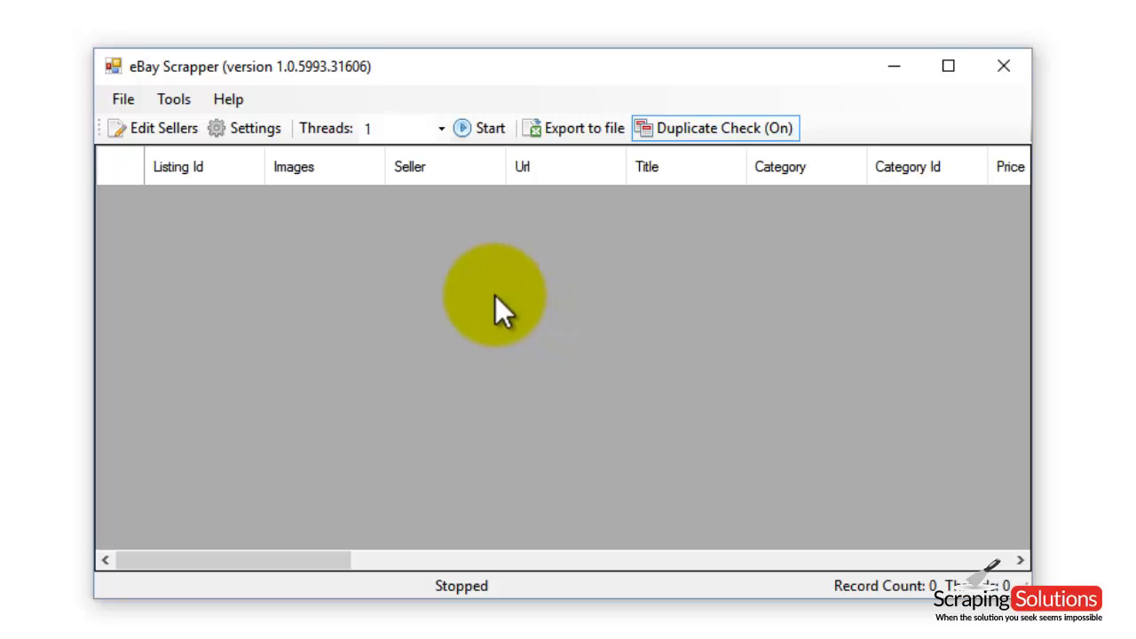
# - Start scraping the seller with 1 thread, exporting to an Excel file named My File on the Desktop
pyautogui.click(441, 129)
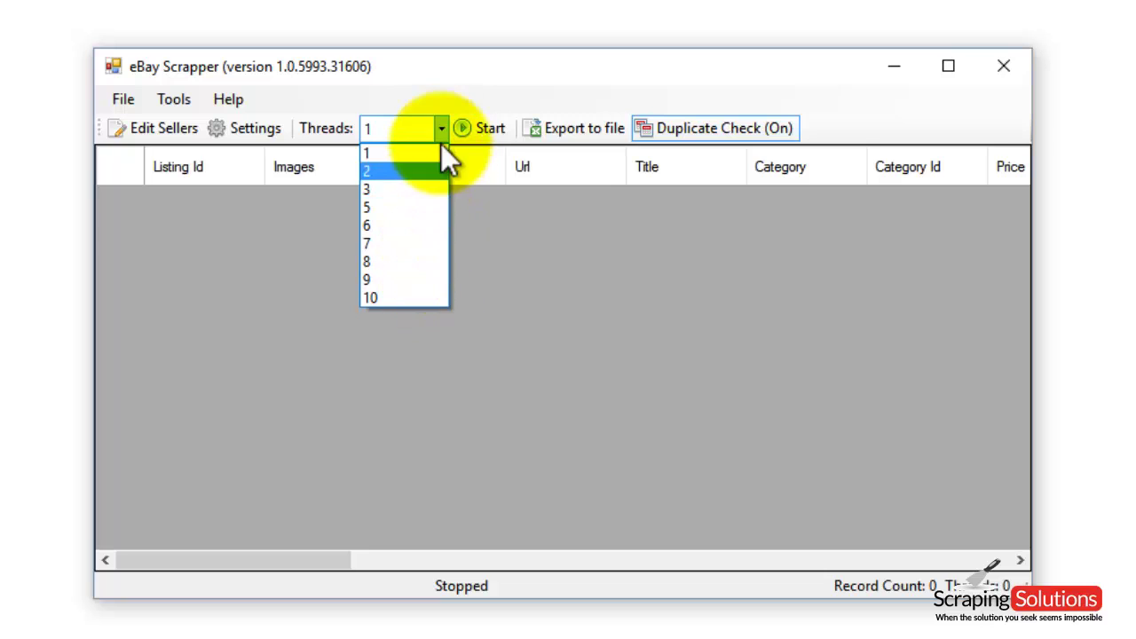
pyautogui.click(566, 267)
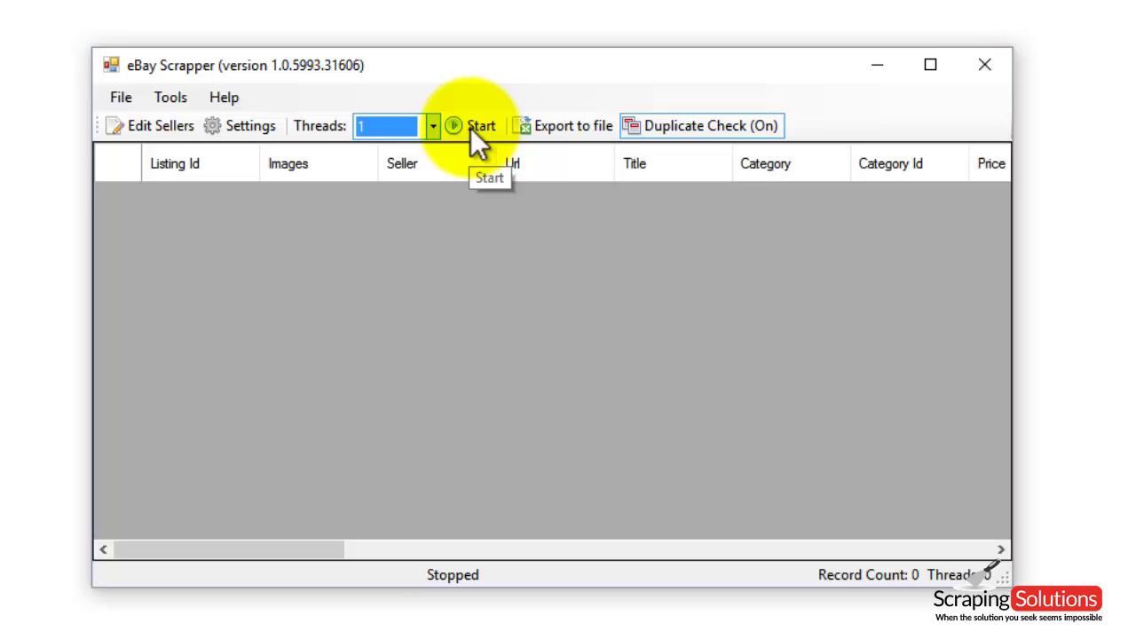
pyautogui.click(484, 129)
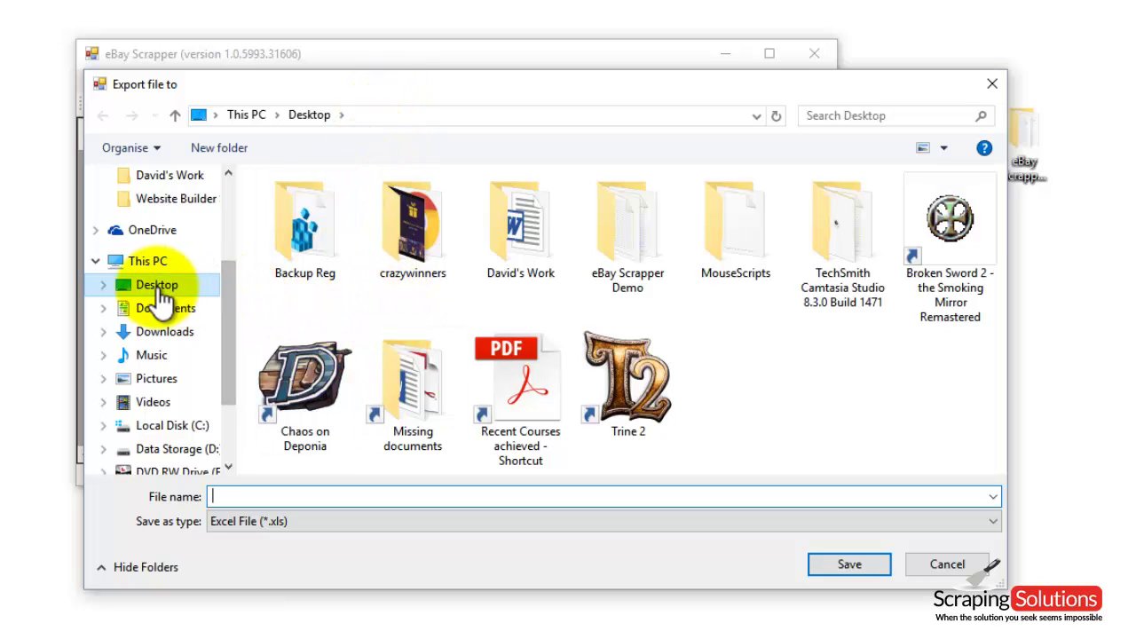
pyautogui.click(280, 498)
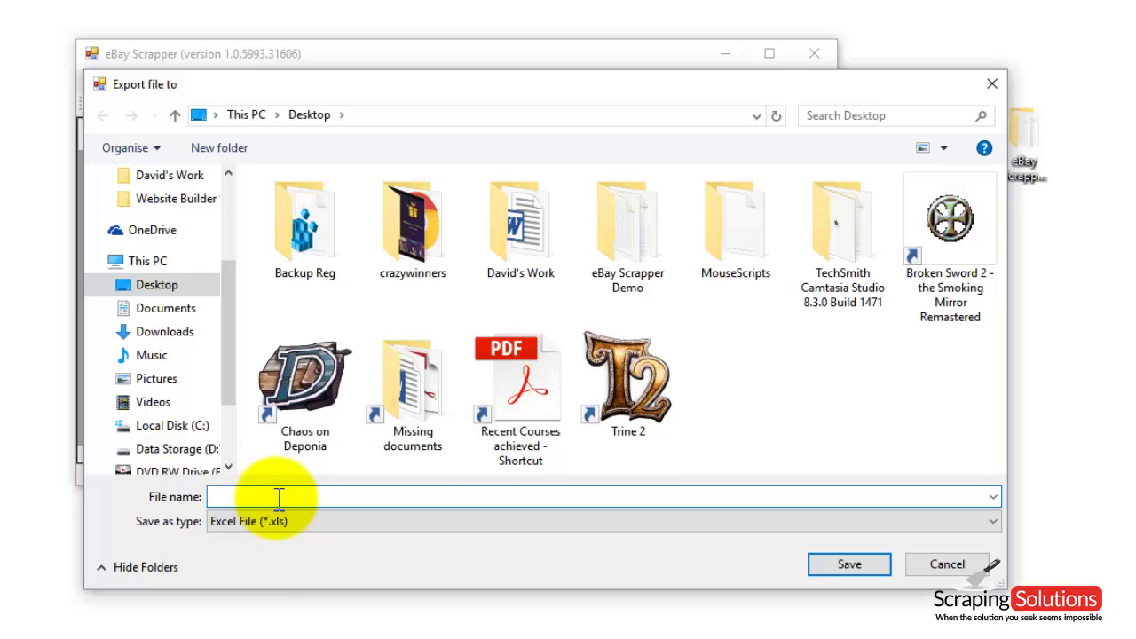
pyautogui.write('My File')
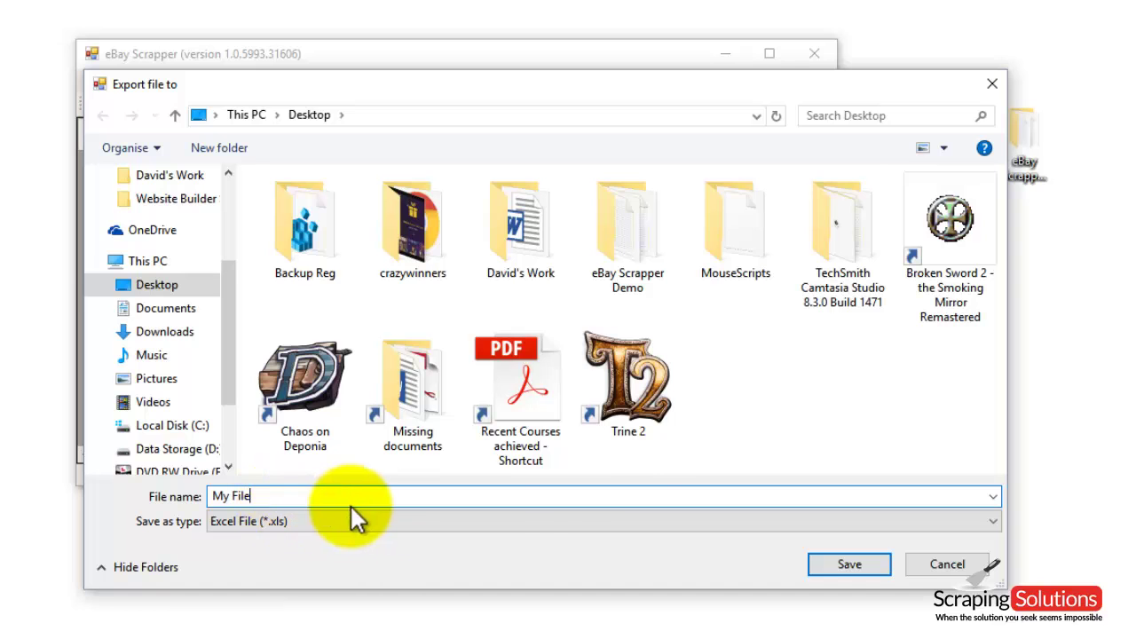
pyautogui.click(837, 566)
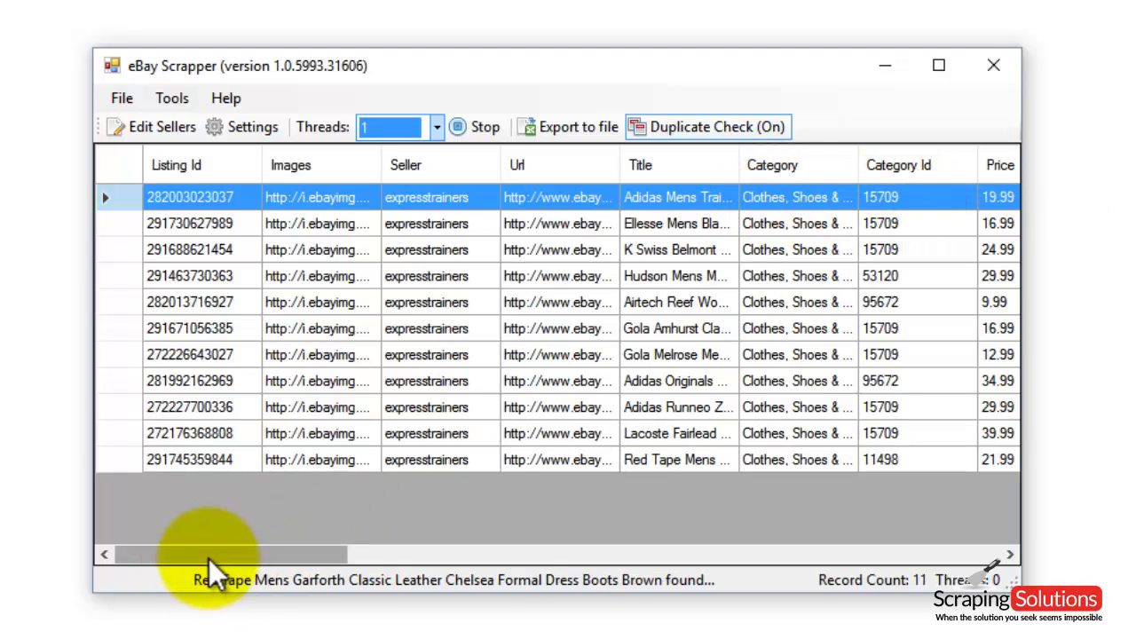
# - Look through the columns of the scraped listings, including price and quantity sold, and stop the scrape
pyautogui.moveTo(209, 558); pyautogui.dragTo(346, 545)
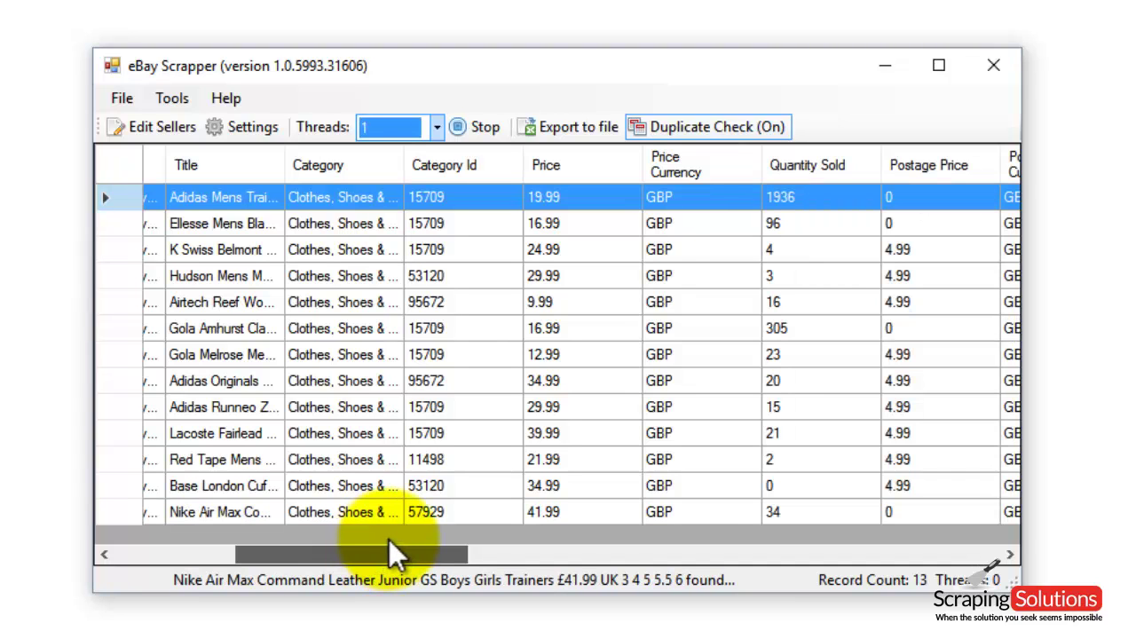
pyautogui.moveTo(395, 548); pyautogui.dragTo(219, 561)
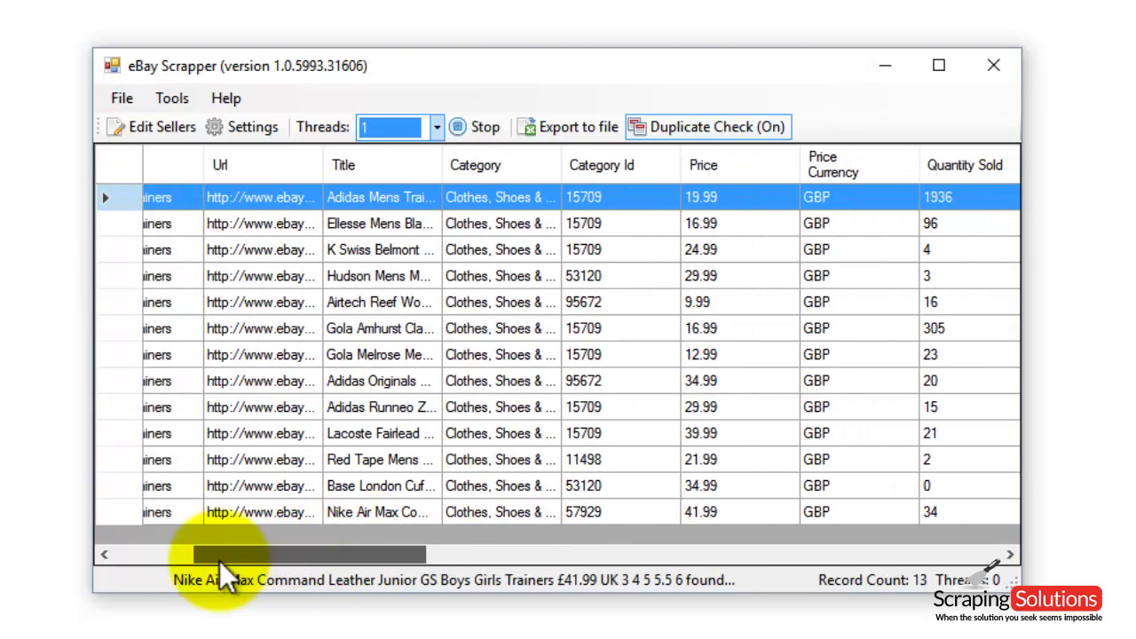
pyautogui.click(142, 552)
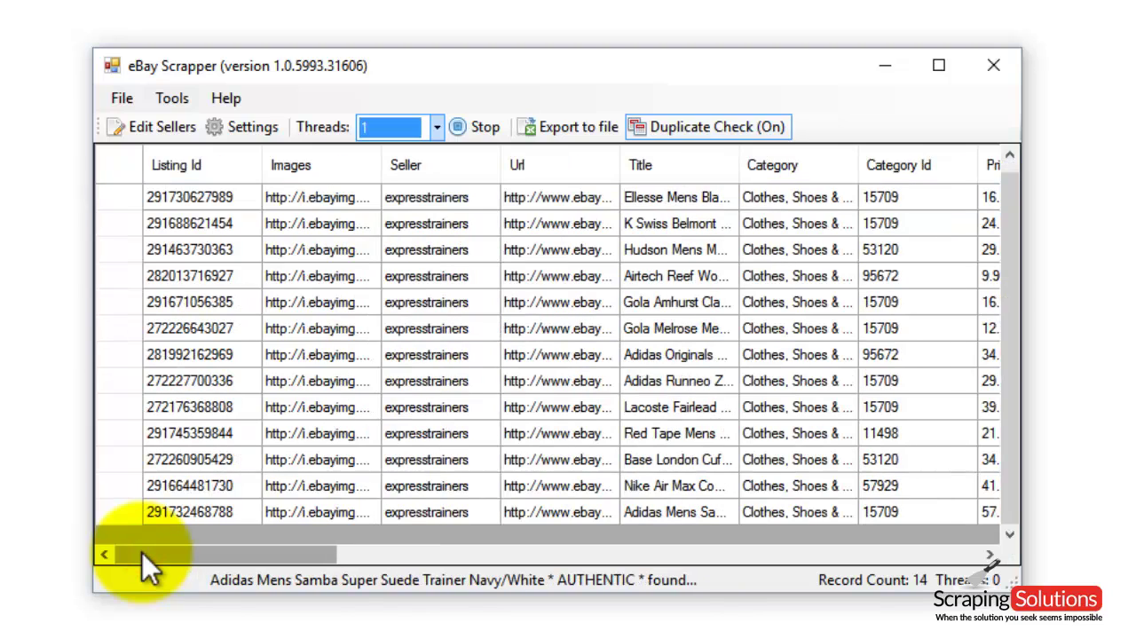
pyautogui.click(479, 126)
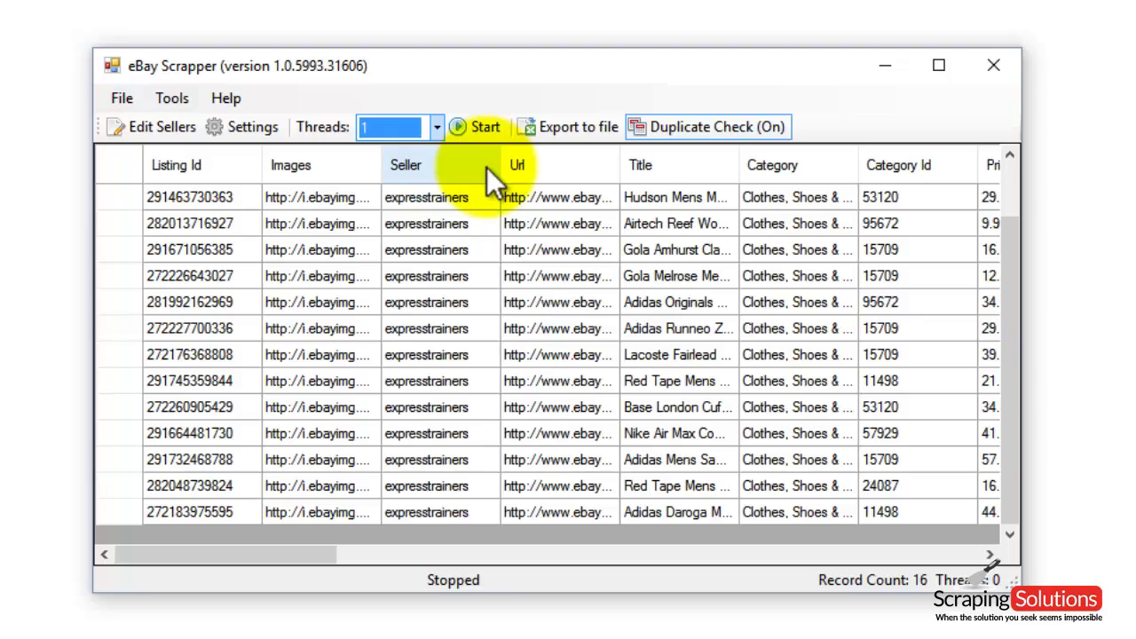
# - Open the Hudson Mens listing's URL from the results in the web browser to view its eBay page
pyautogui.click(476, 199)
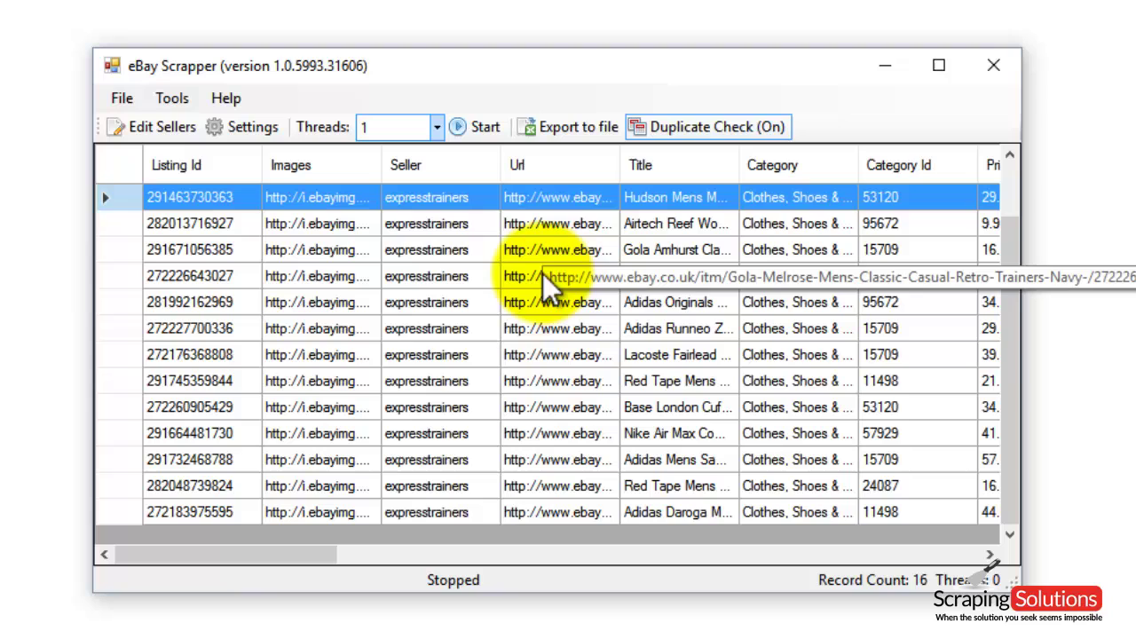
pyautogui.doubleClick(550, 196)
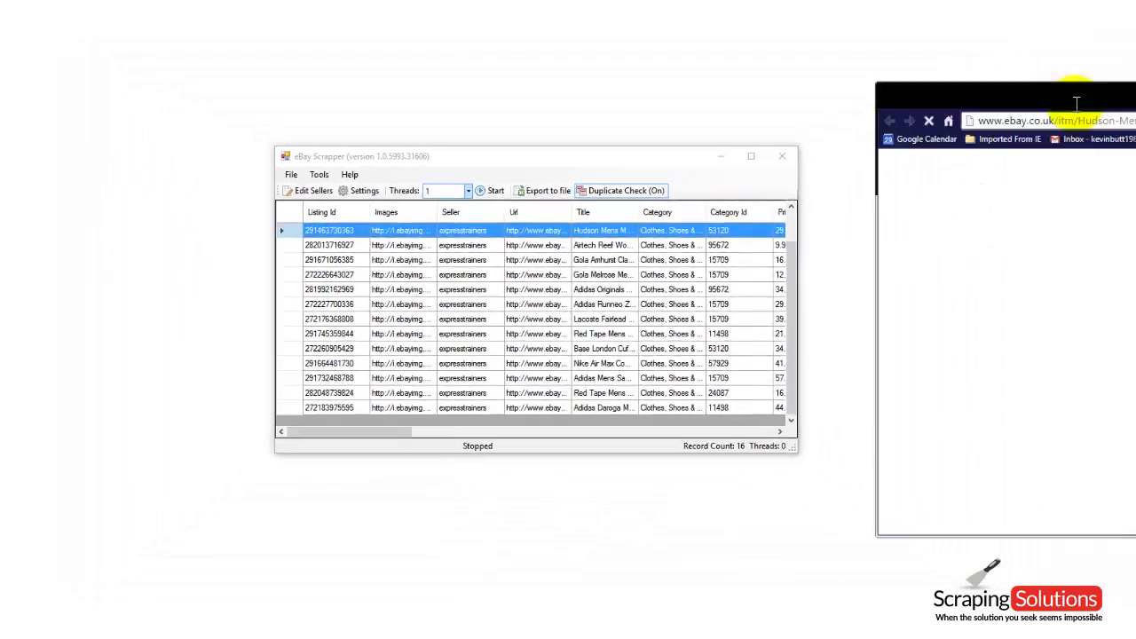
pyautogui.moveTo(1075, 107); pyautogui.dragTo(520, 56)
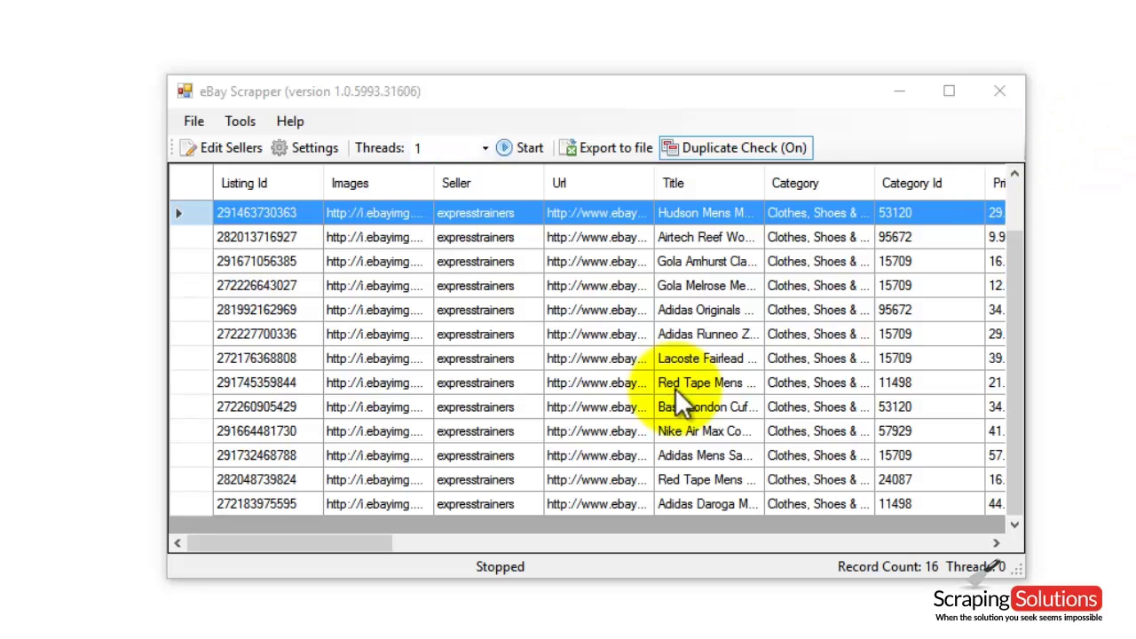
# - Reset the database to clear all scraped records
pyautogui.click(196, 120)
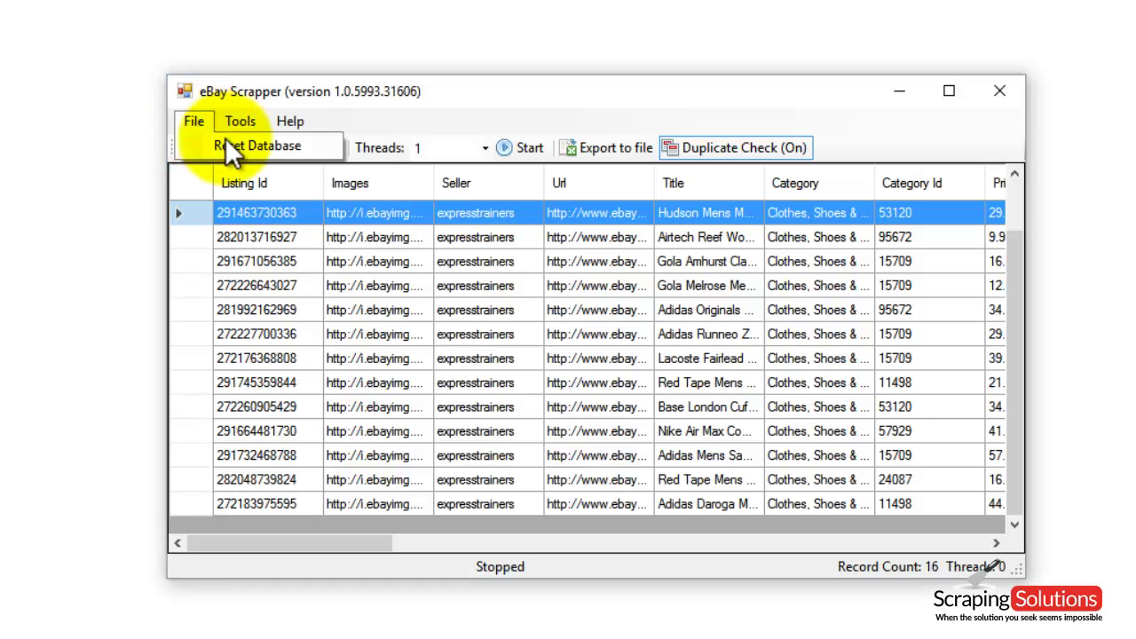
pyautogui.click(296, 144)
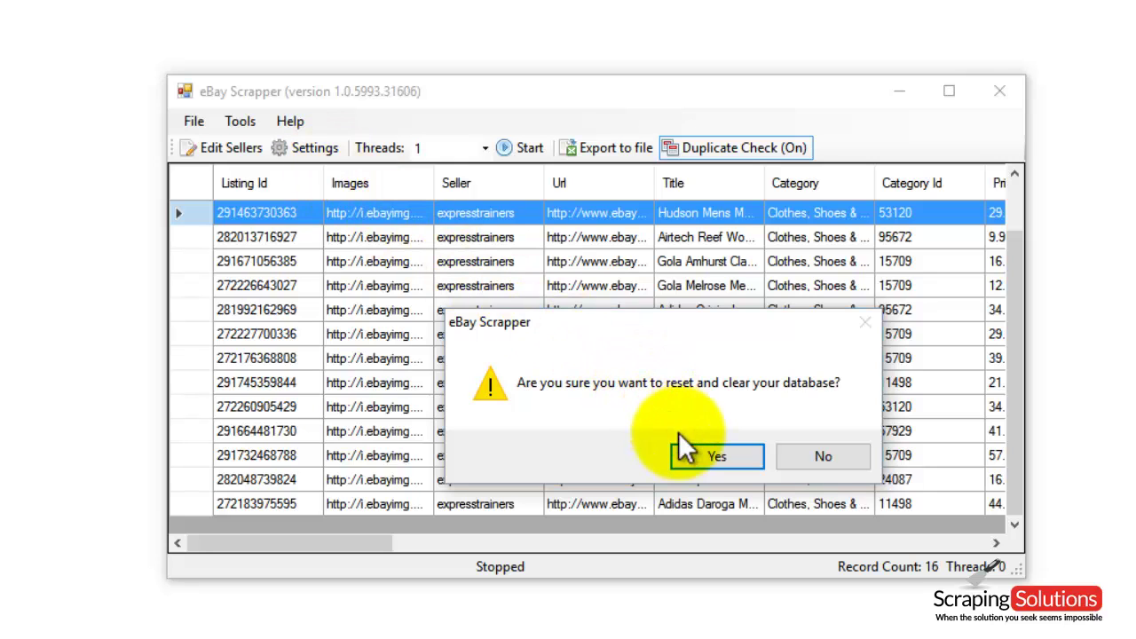
pyautogui.click(711, 455)
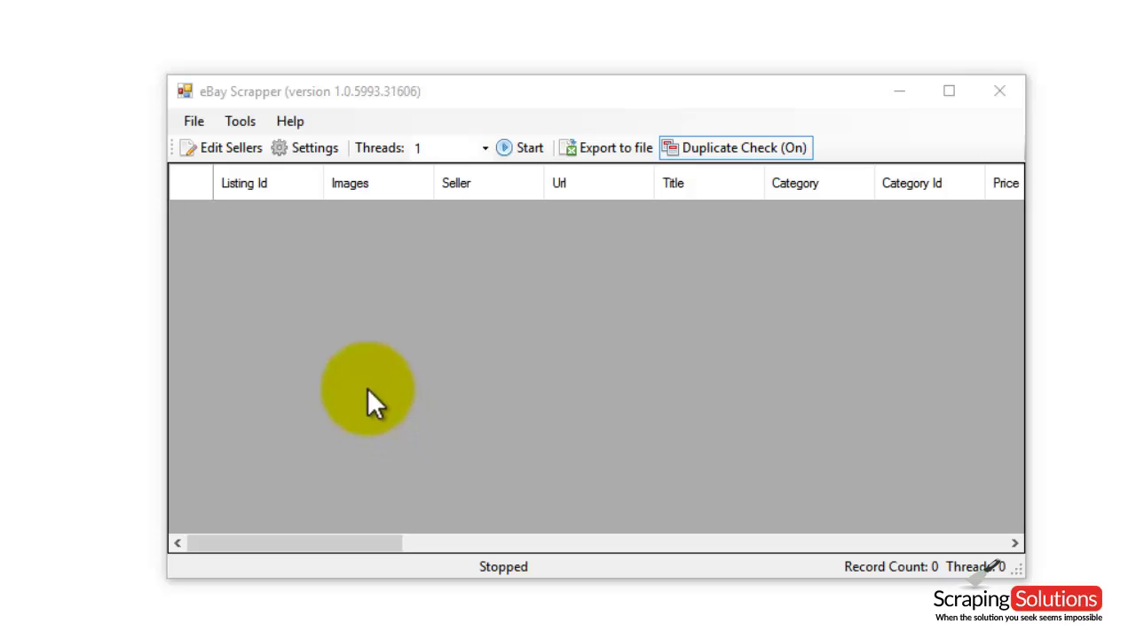
# - Open eBay's advanced search from the sellers editor and search for items by the seller expresstrainers
pyautogui.click(226, 151)
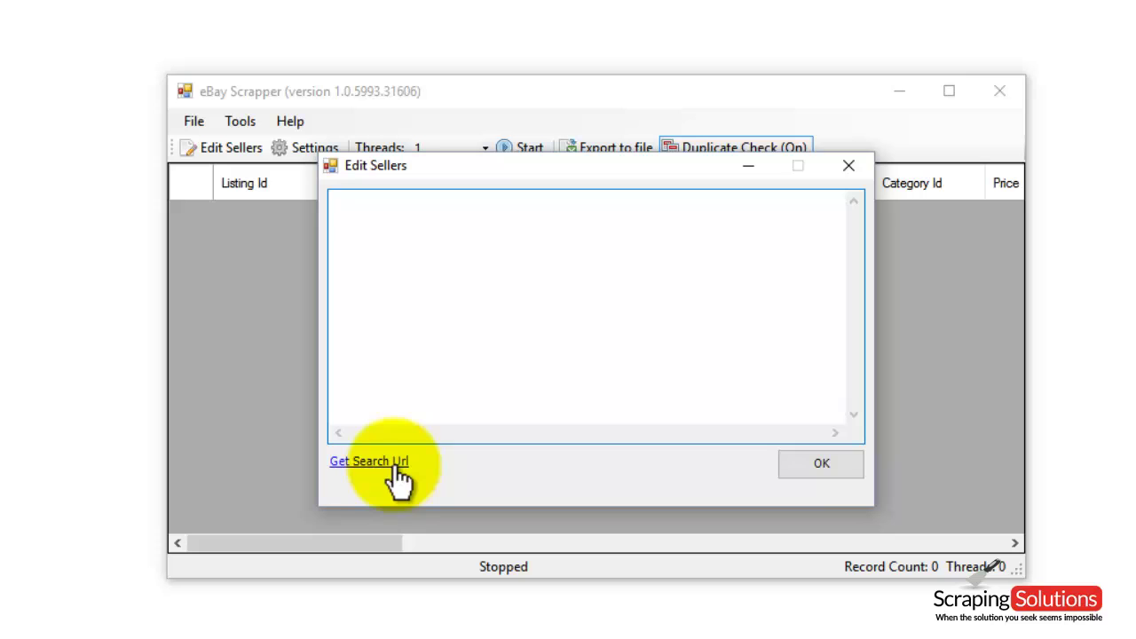
pyautogui.click(383, 462)
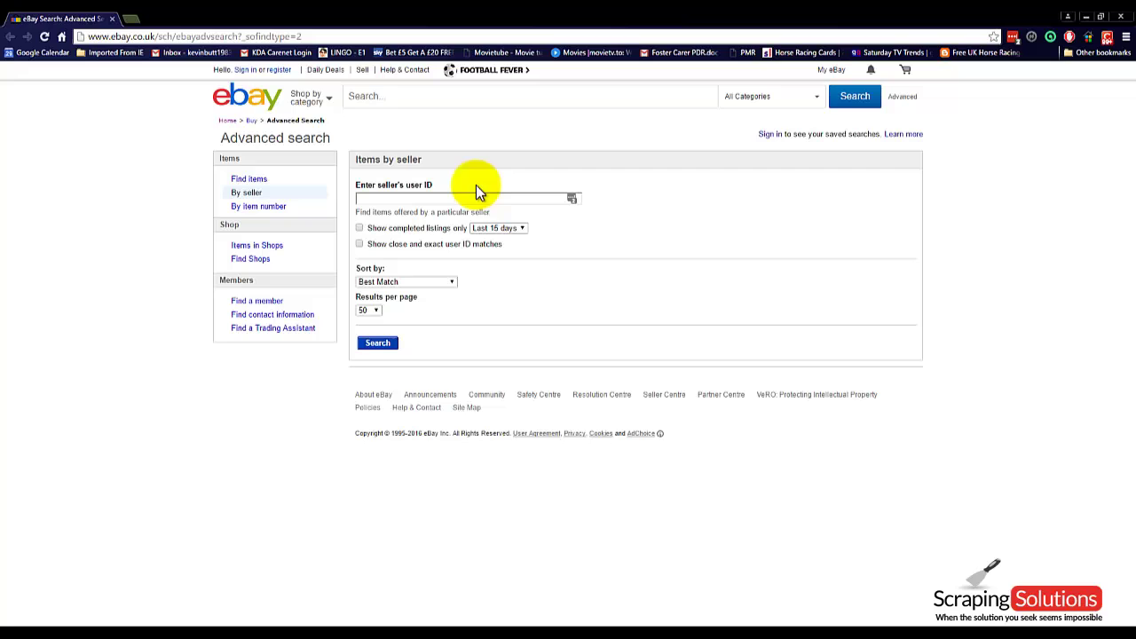
pyautogui.click(404, 198)
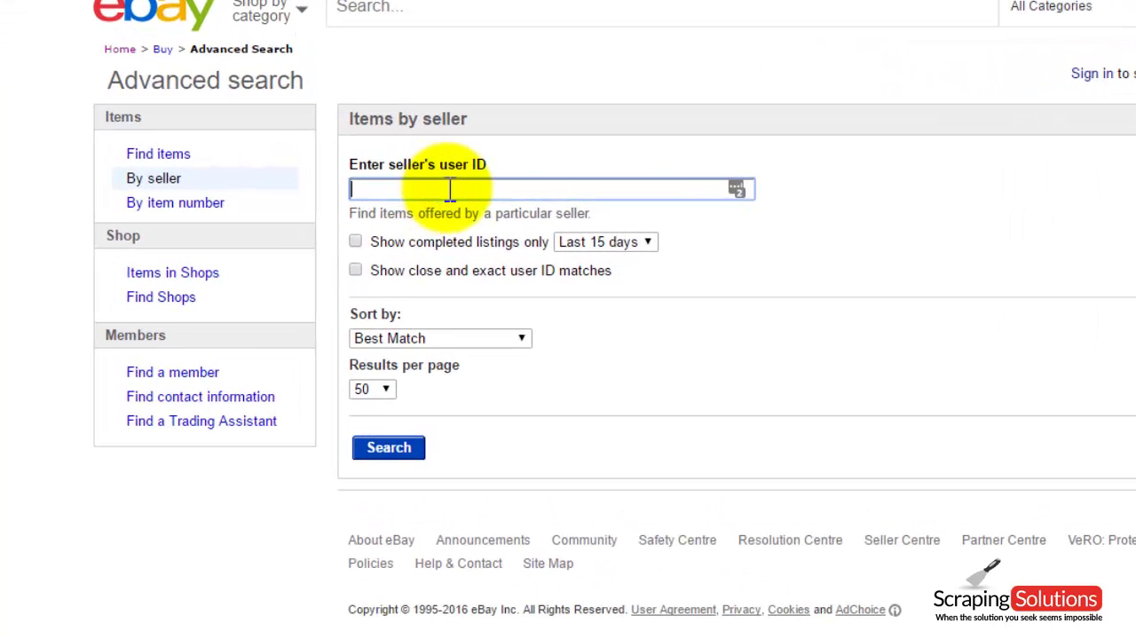
pyautogui.write('expresstrainers')
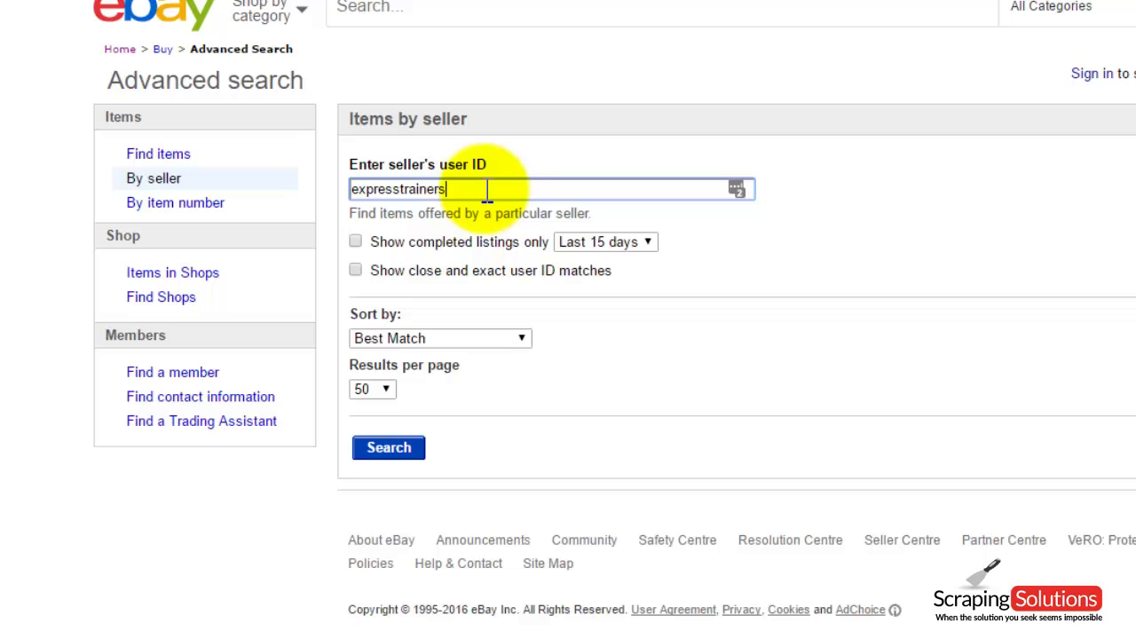
pyautogui.click(405, 447)
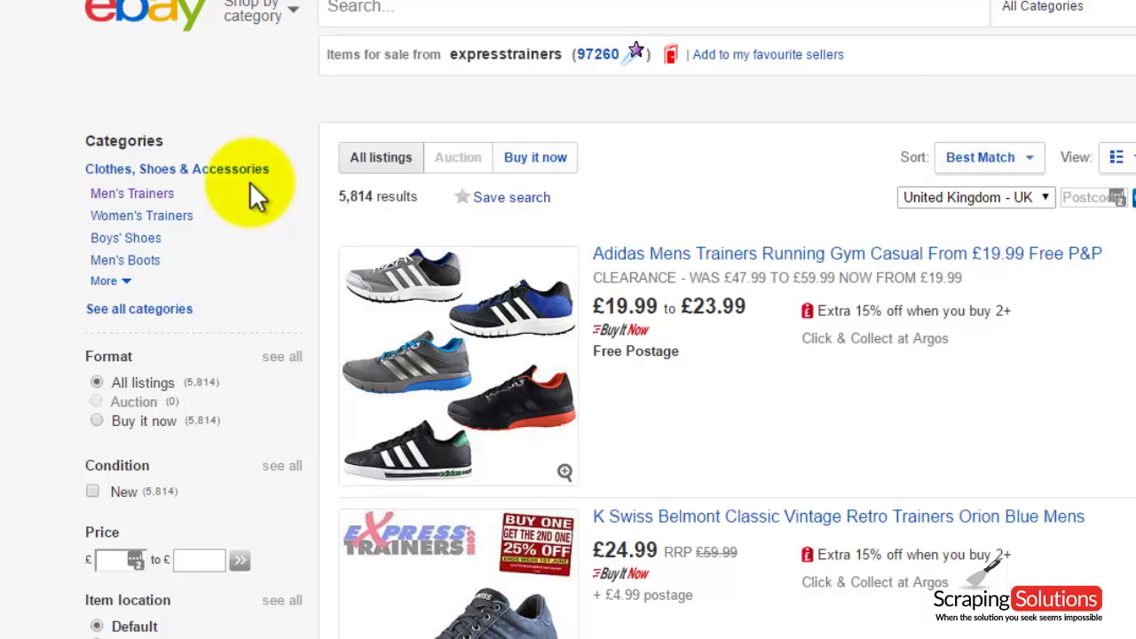
# - Narrow the seller's listings to the Men's Trainers category and copy the address of the results page
pyautogui.click(161, 193)
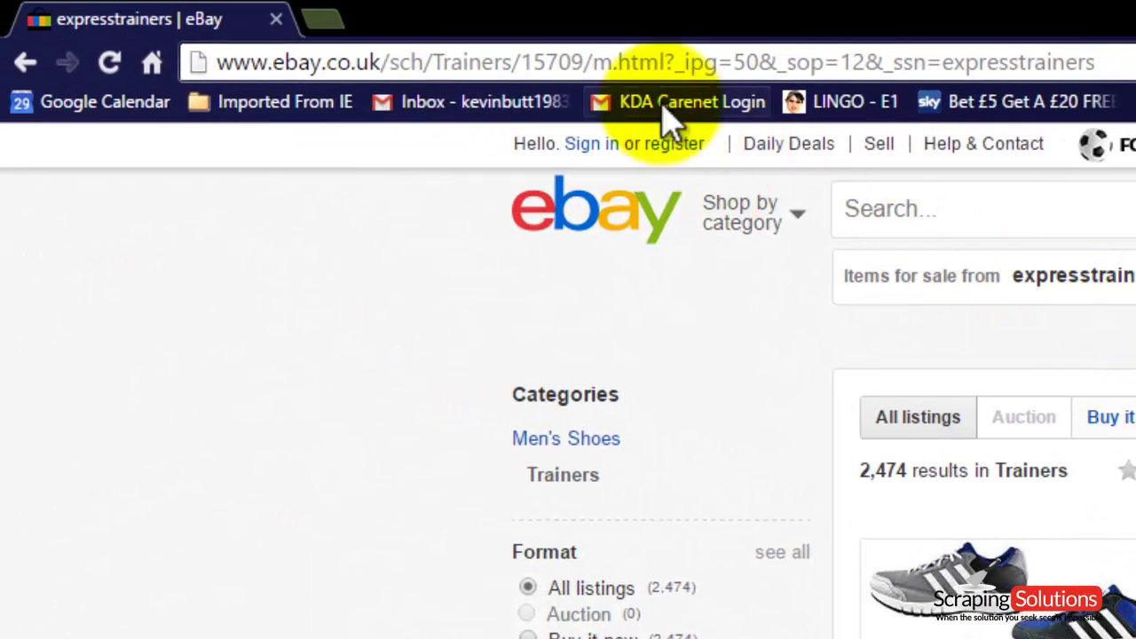
pyautogui.click(641, 62)
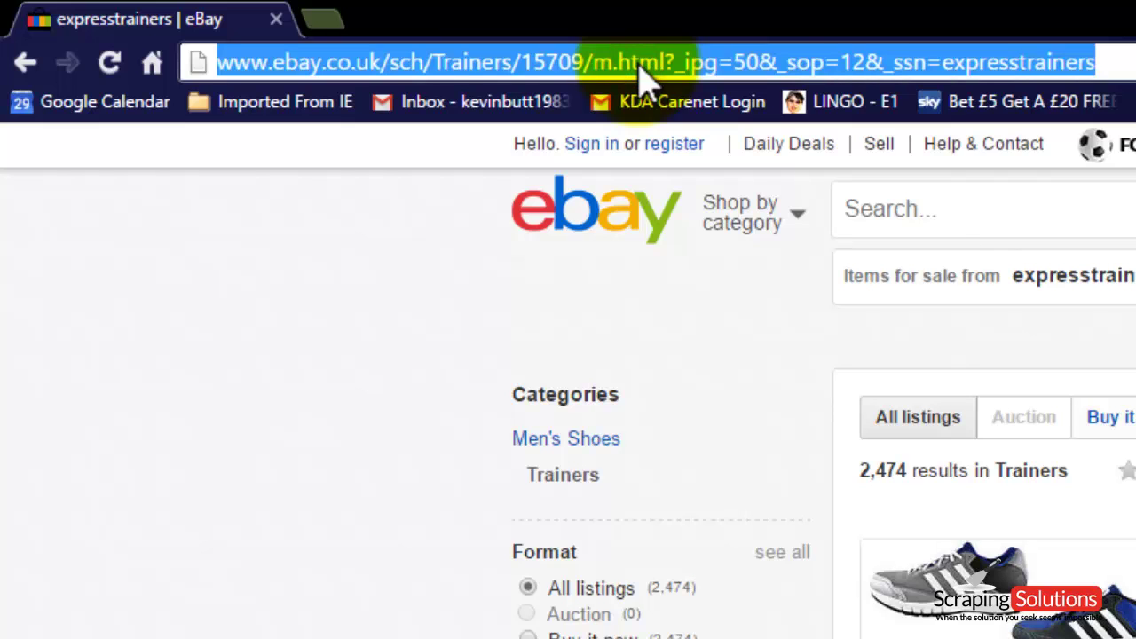
pyautogui.rightClick(641, 69)
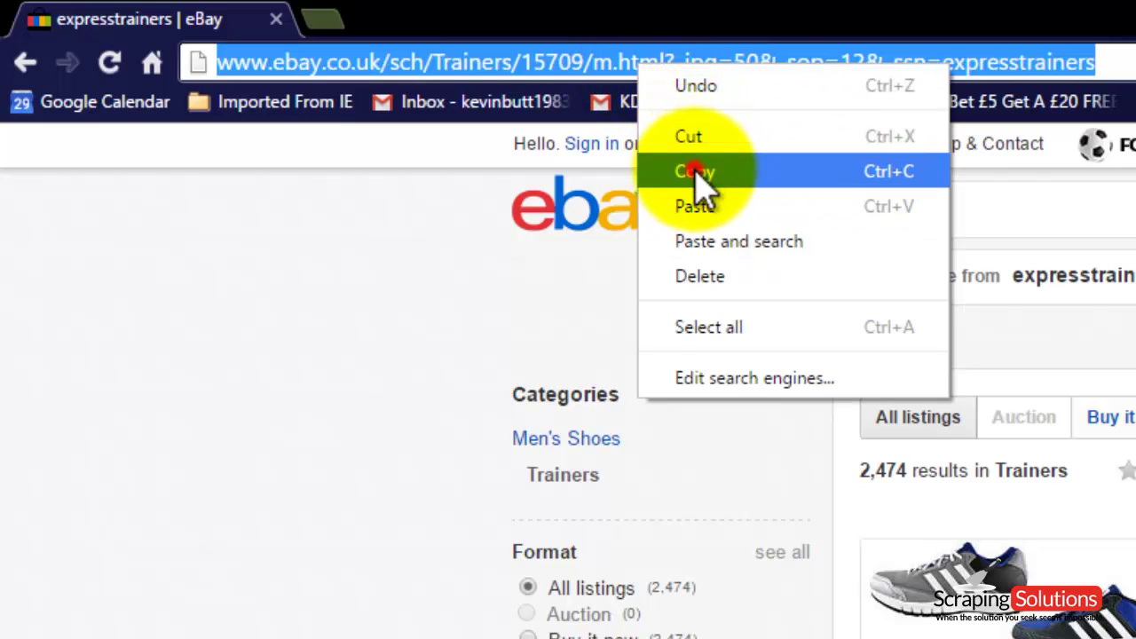
pyautogui.click(696, 171)
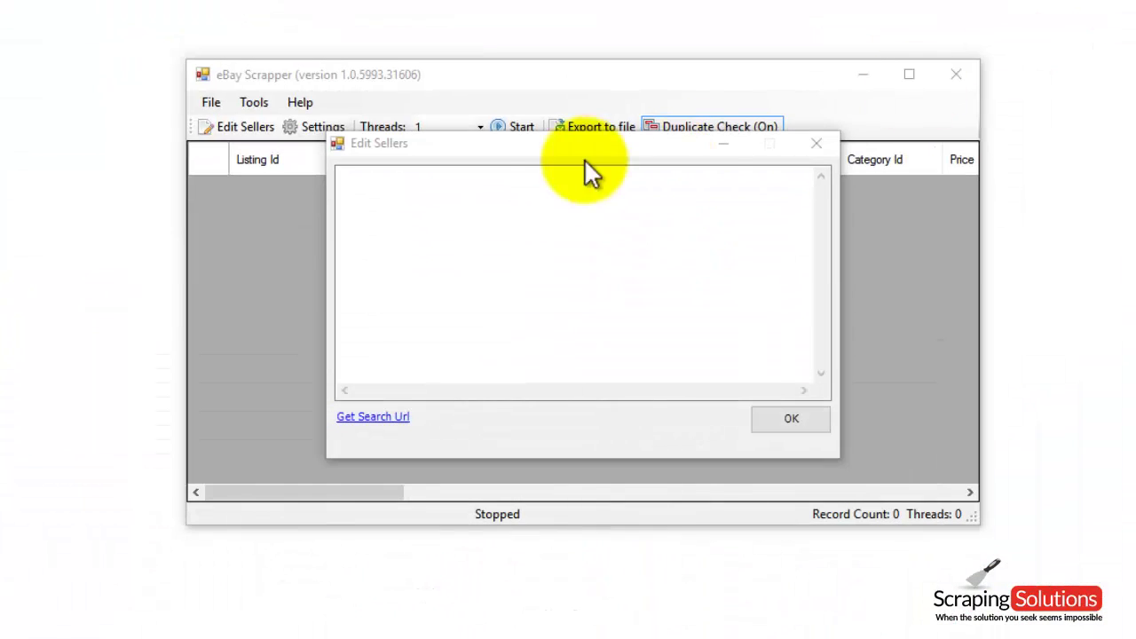
# - Switch back to eBay Scrapper, paste the copied category search URL into the sellers list and confirm it
pyautogui.click(399, 191)
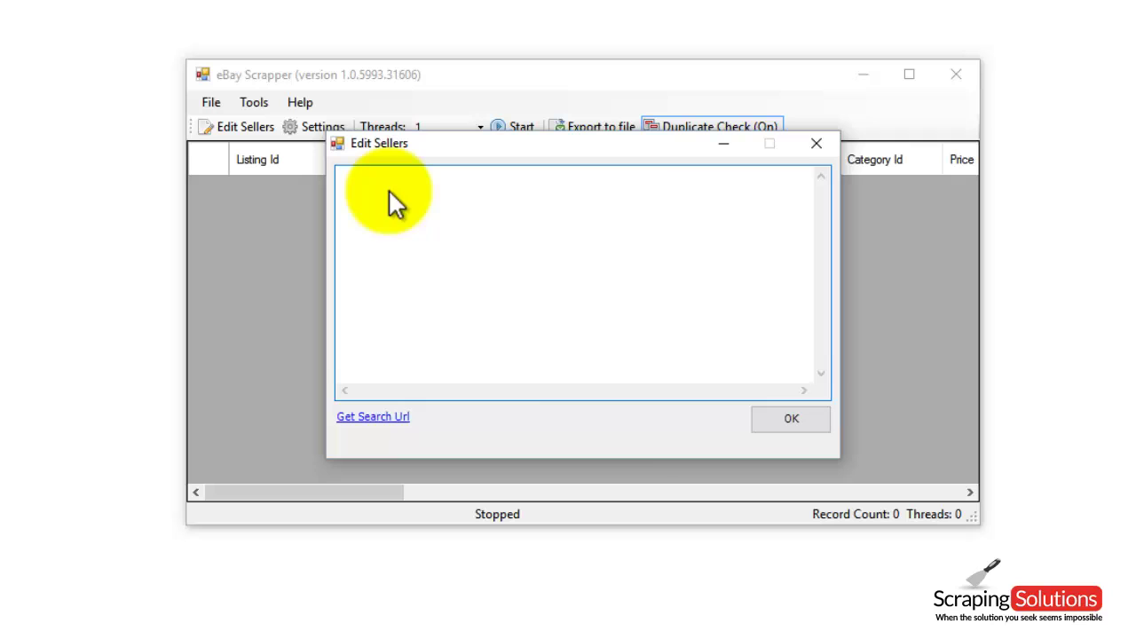
pyautogui.rightClick(390, 192)
pyautogui.click(464, 280)
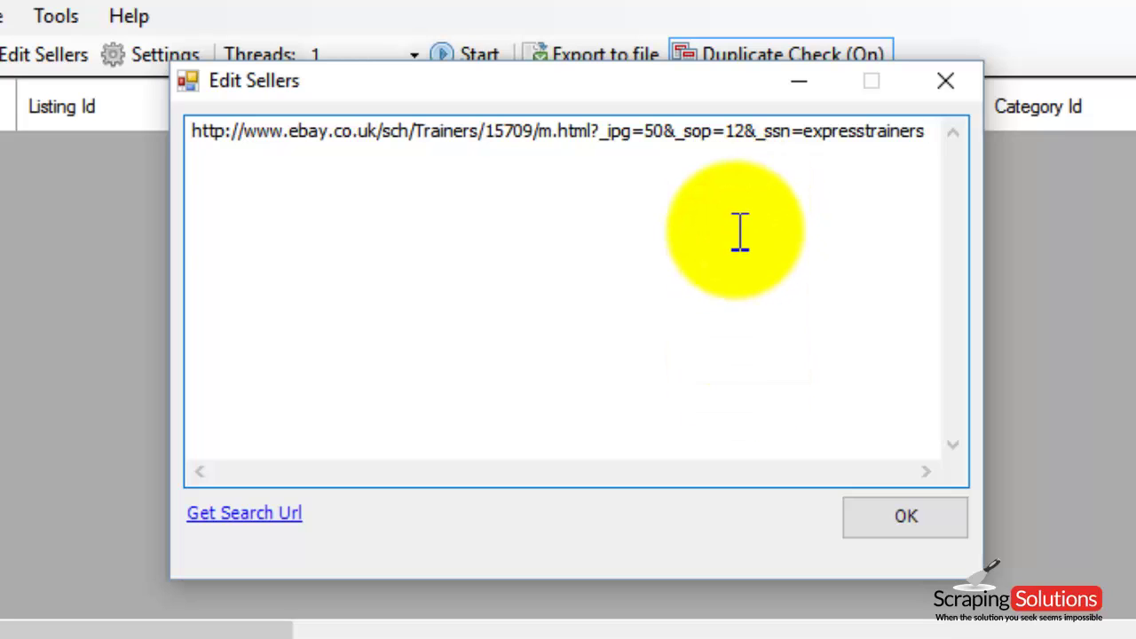
pyautogui.click(901, 519)
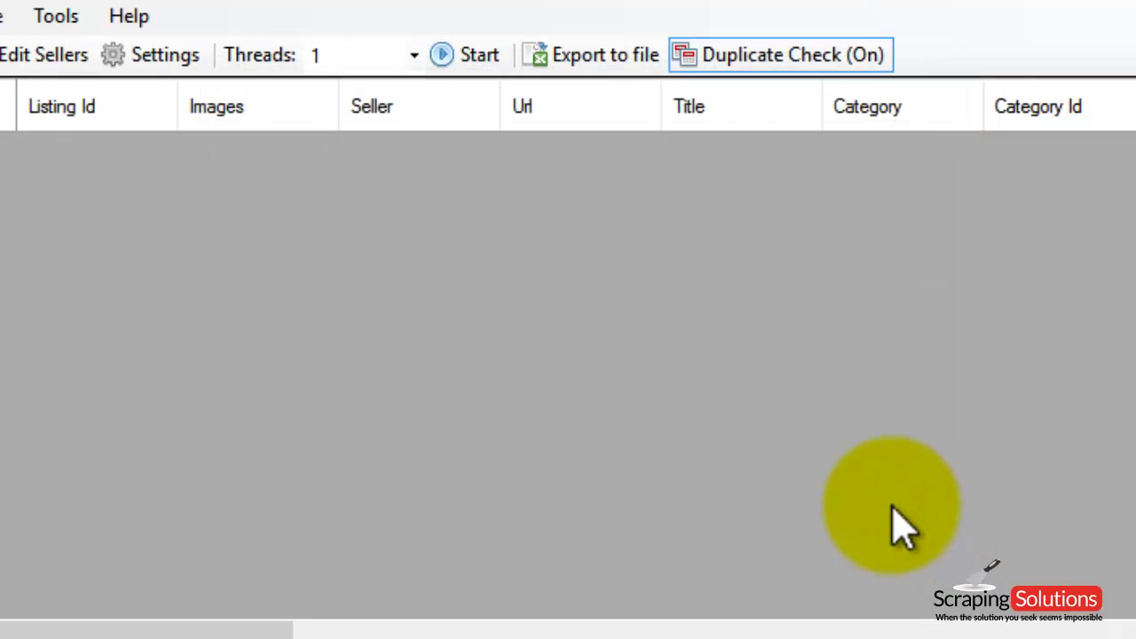
# - Start scraping the category URL, exporting to the existing Excel file My File on the Desktop
pyautogui.click(473, 60)
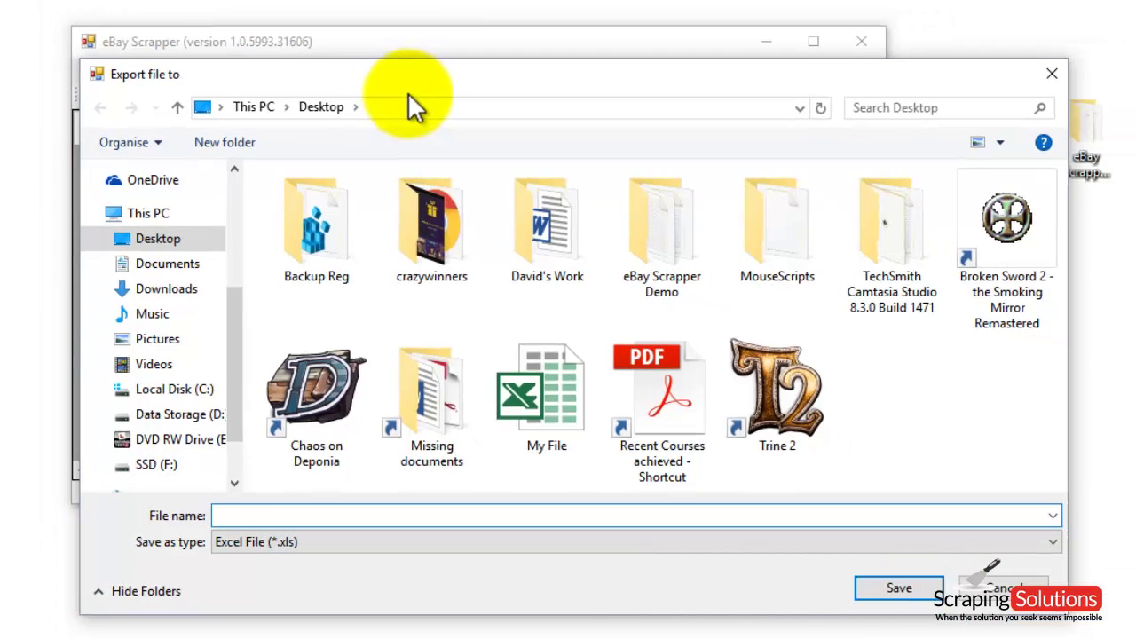
pyautogui.click(560, 403)
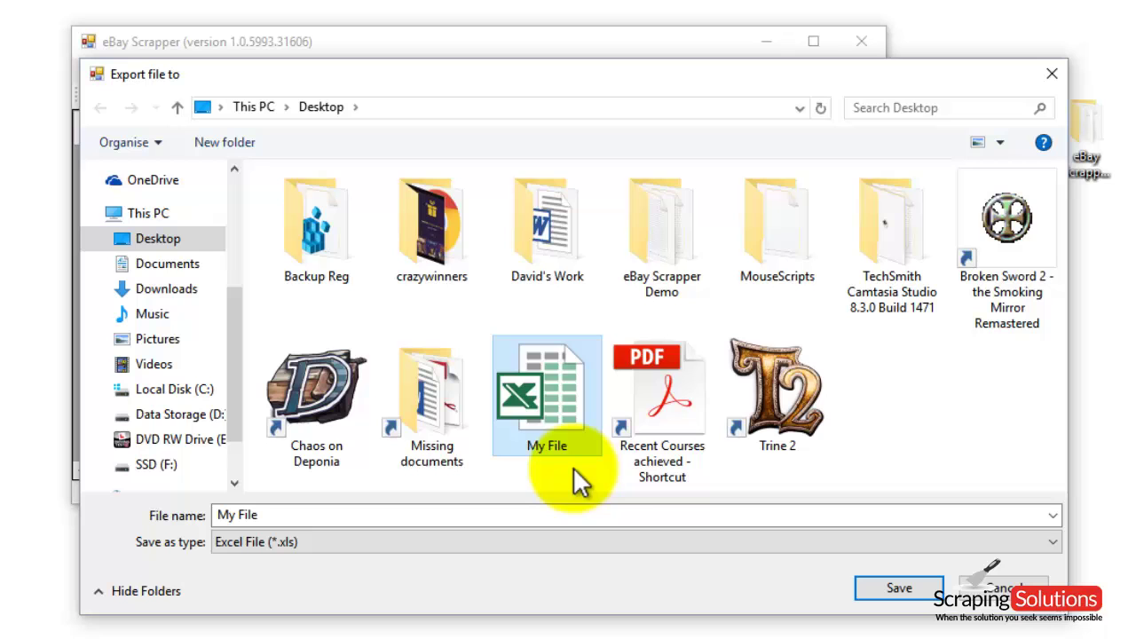
pyautogui.click(897, 590)
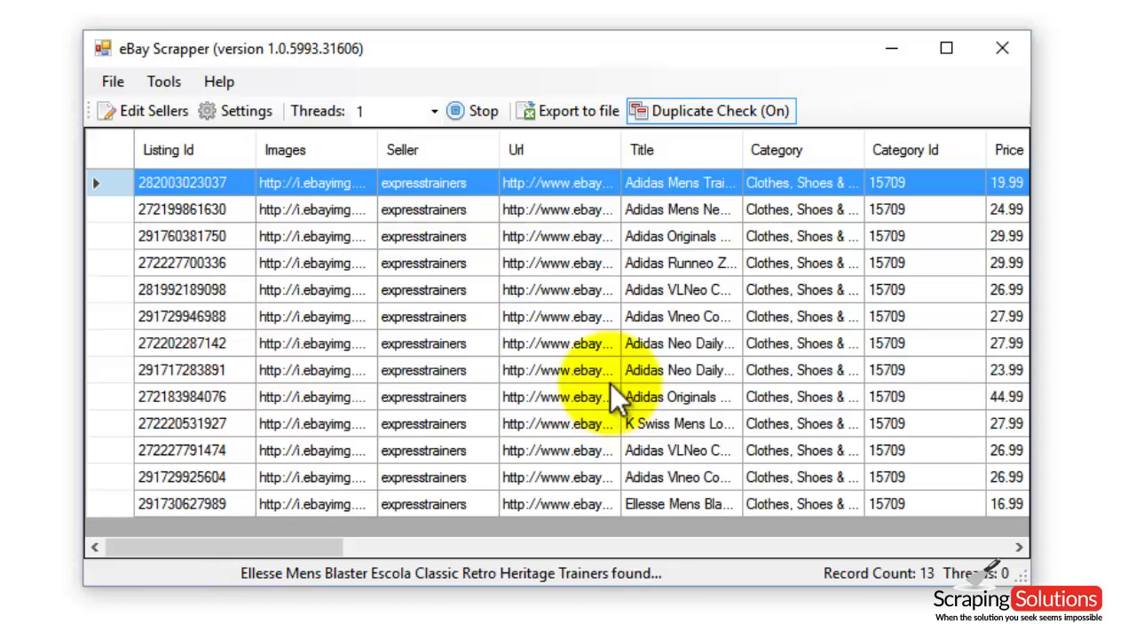
# - Stop the running scrape and widen the Title column in the results grid
pyautogui.click(484, 110)
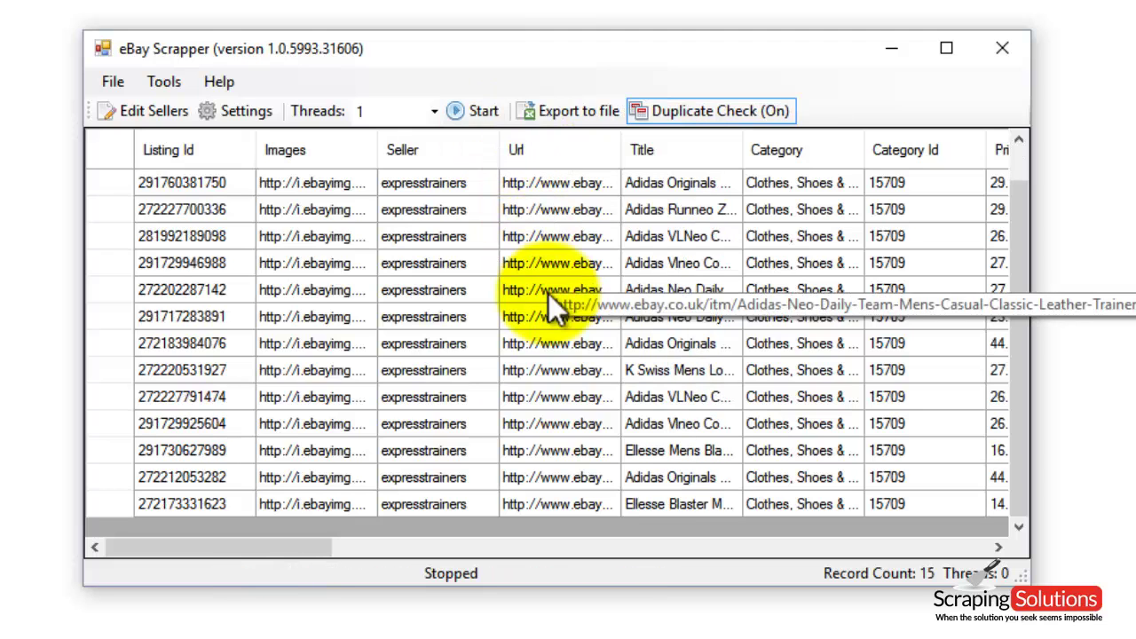
pyautogui.moveTo(261, 551); pyautogui.dragTo(335, 552)
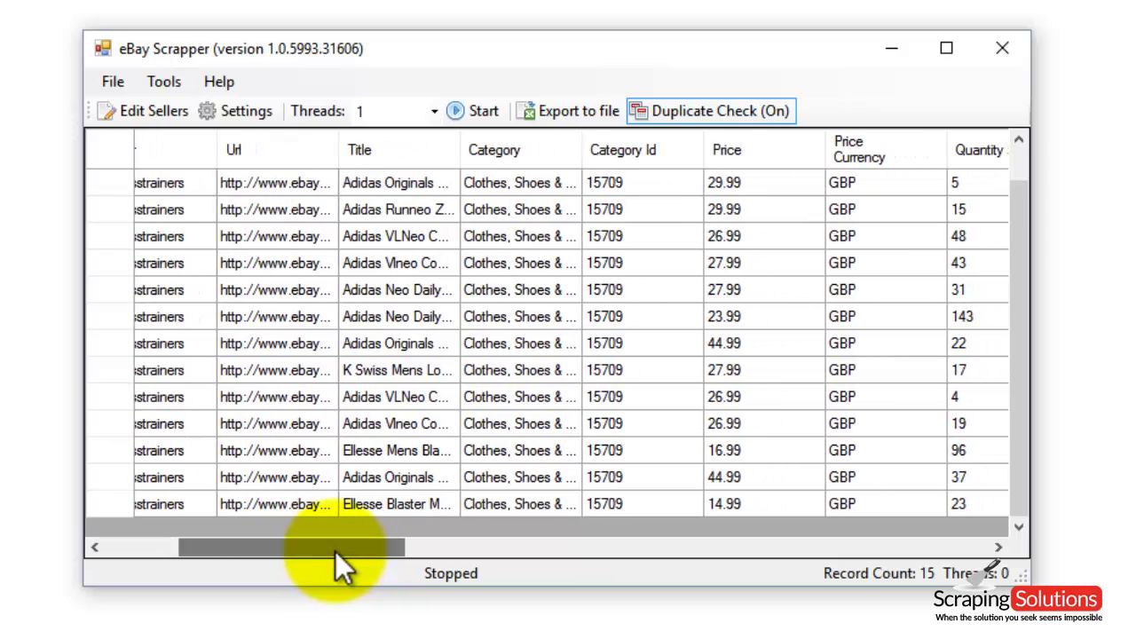
pyautogui.moveTo(459, 151); pyautogui.dragTo(581, 151)
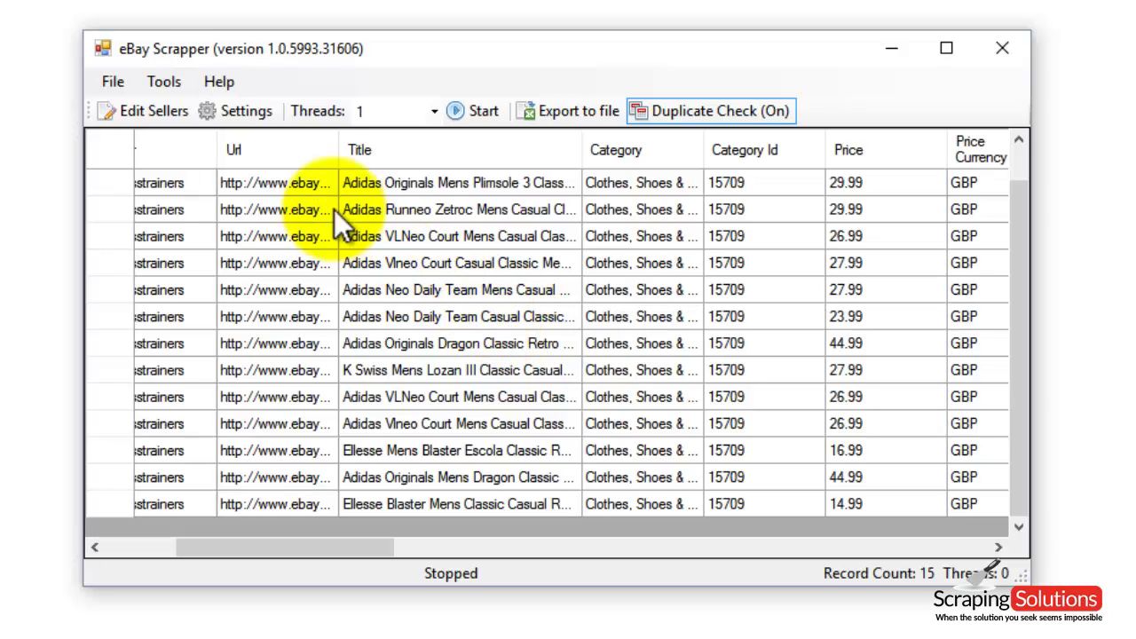
# - Review the shipping settings for country code and postal code, consult the country code information, and close the settings
pyautogui.click(260, 113)
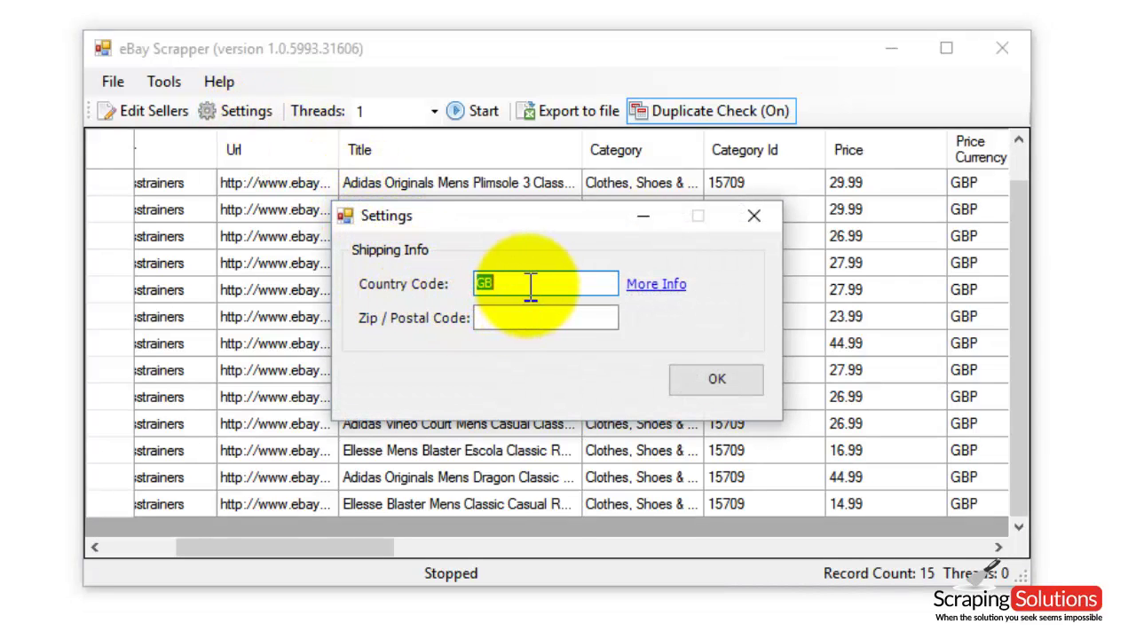
pyautogui.click(658, 285)
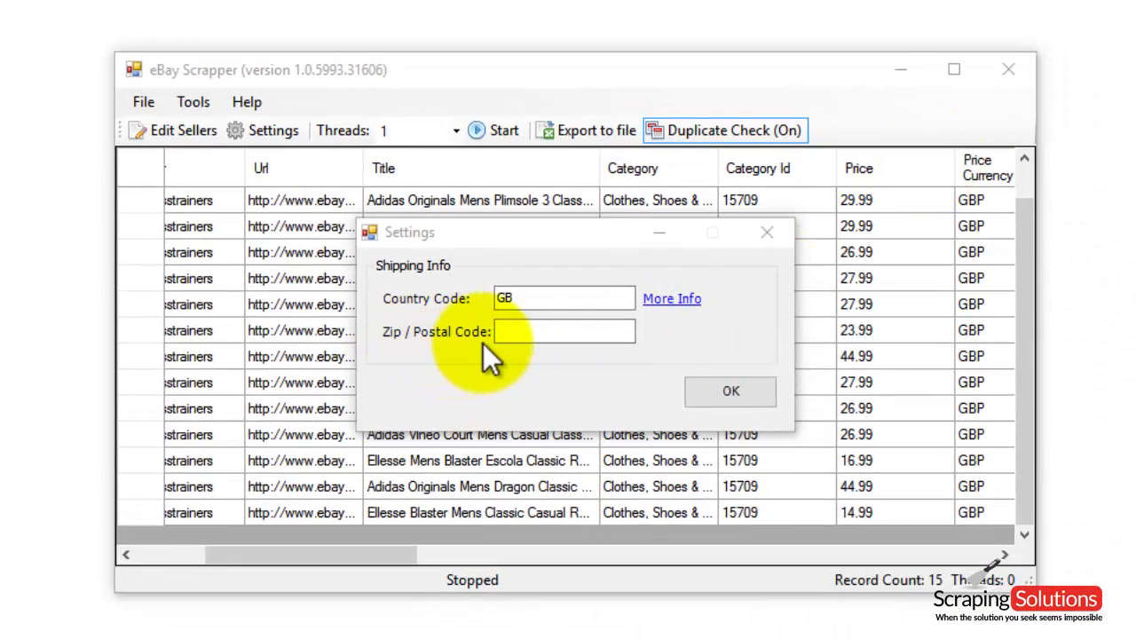
pyautogui.click(536, 334)
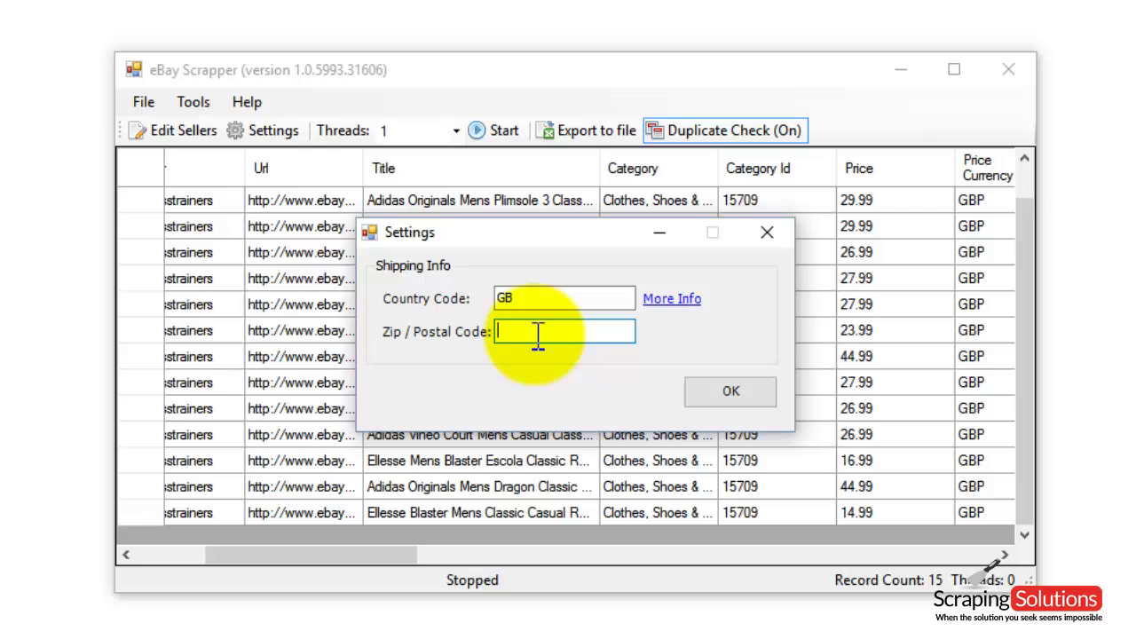
pyautogui.click(733, 394)
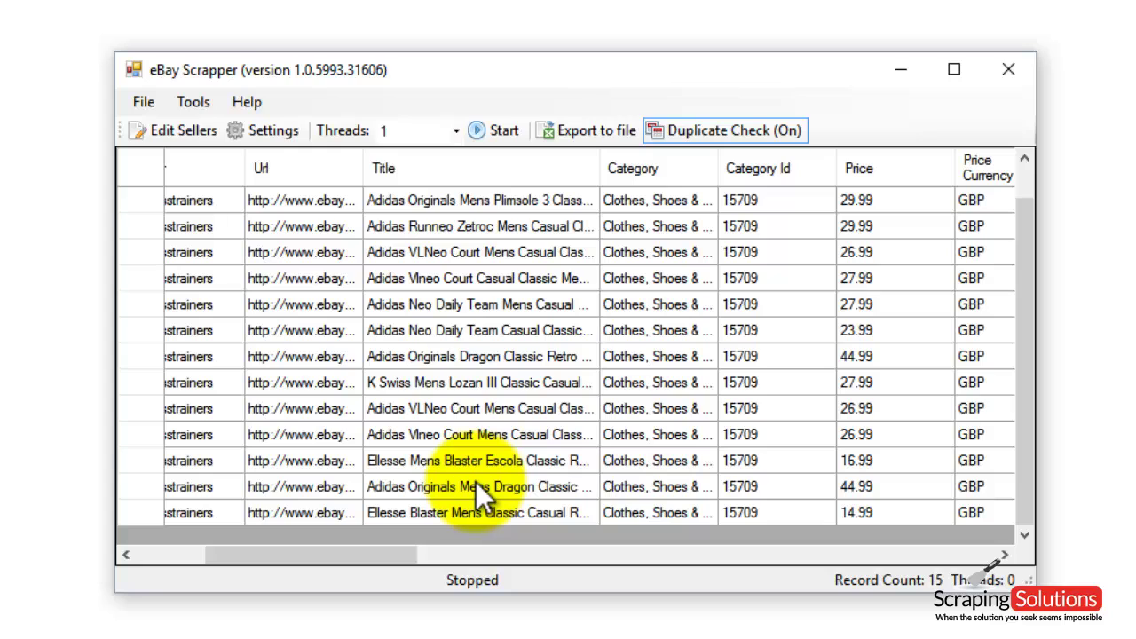
# - View the Excel export dialog, cancel it, and open the exported My File workbook from the Desktop
pyautogui.click(585, 134)
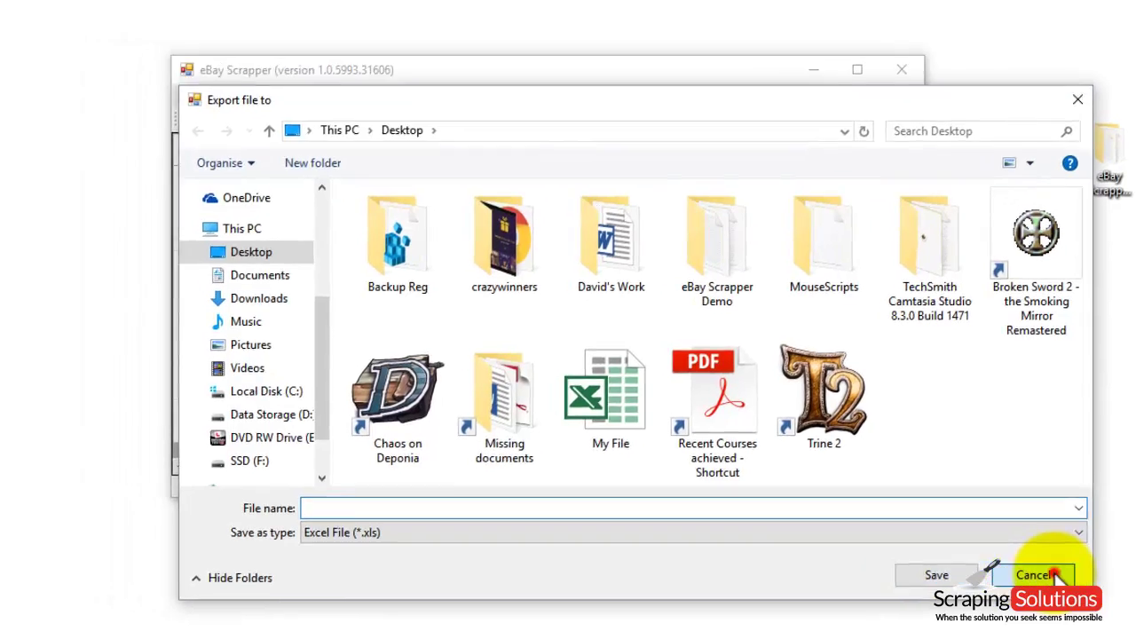
pyautogui.click(991, 561)
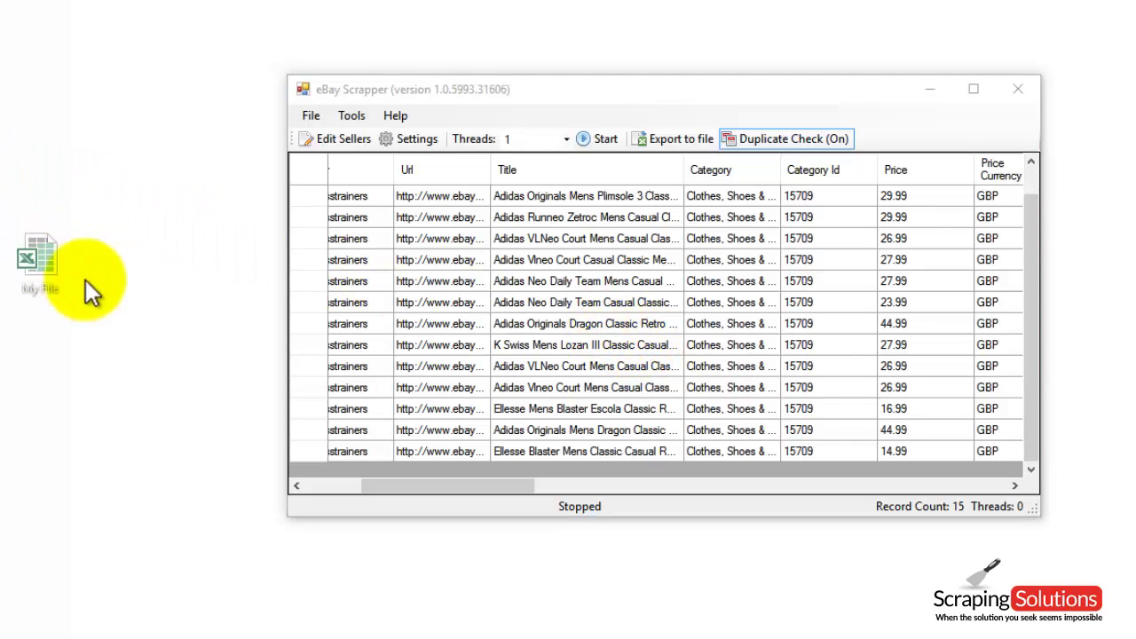
pyautogui.moveTo(85, 280); pyautogui.dragTo(133, 311)
pyautogui.doubleClick(128, 274)
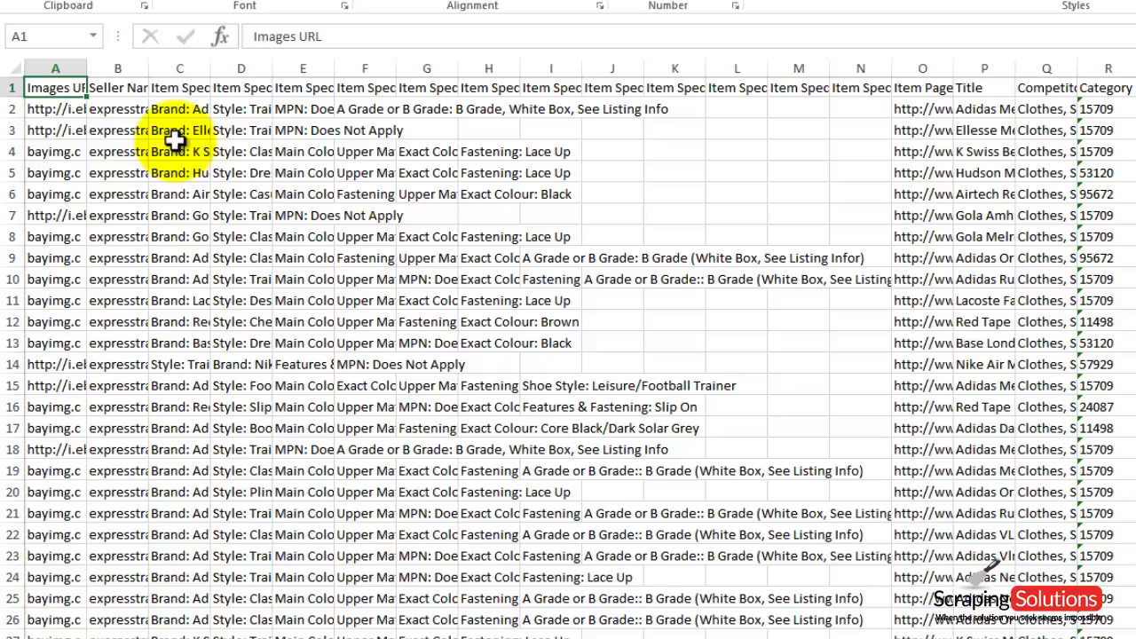
# - Widen columns such as Images URL, Seller Name, Item Specs 1 and Item Page URL to examine the data, and close without saving
pyautogui.moveTo(88, 68); pyautogui.dragTo(213, 74)
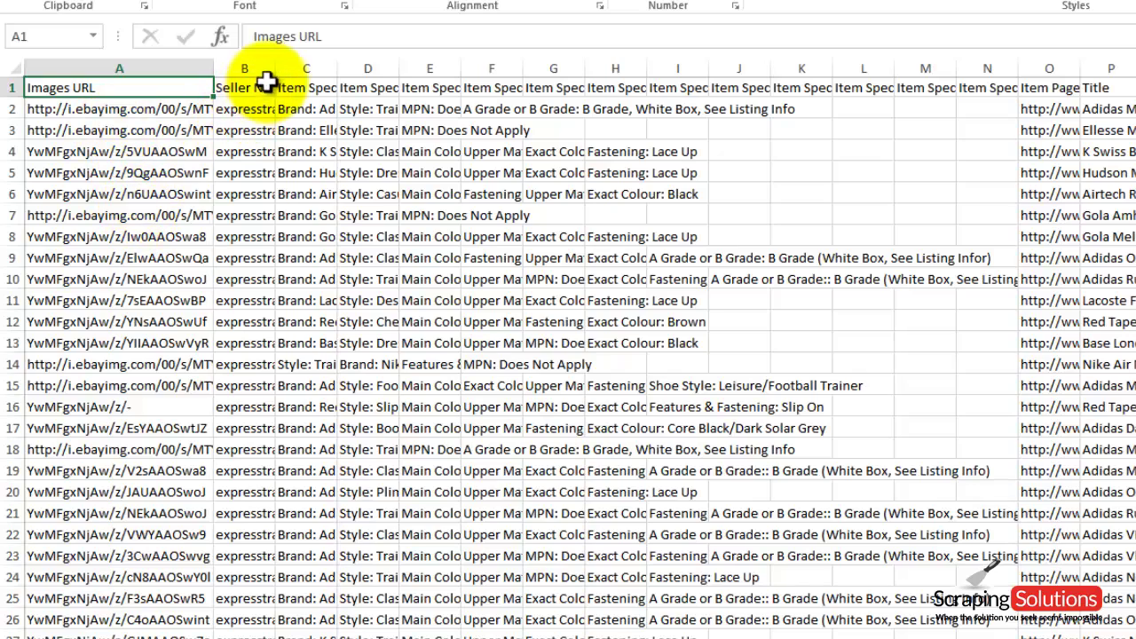
pyautogui.moveTo(275, 69); pyautogui.dragTo(459, 75)
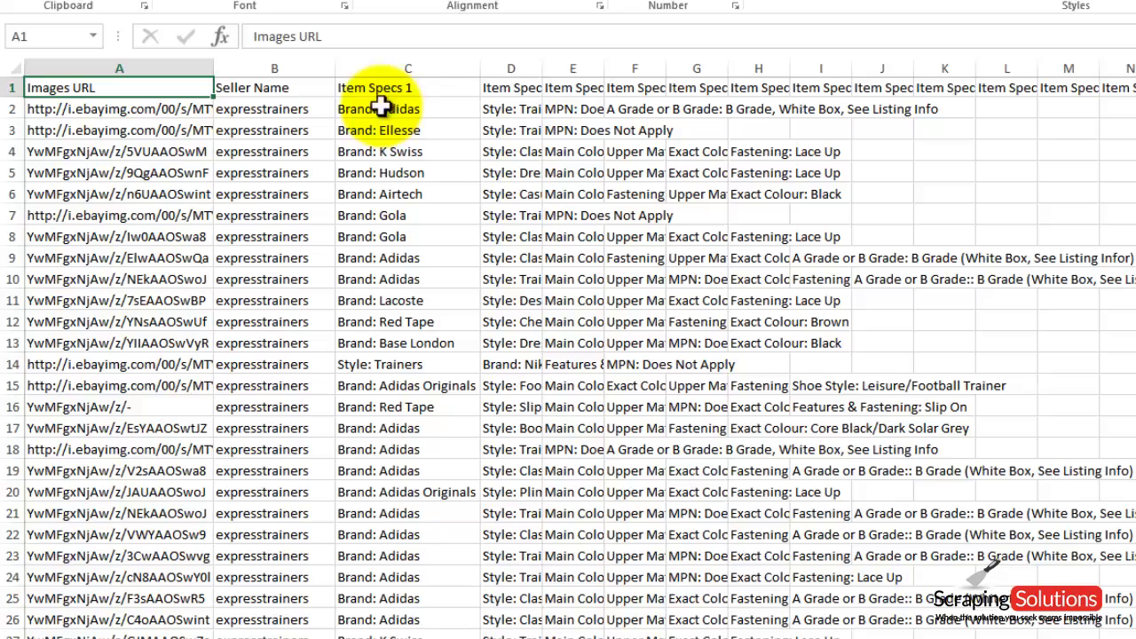
pyautogui.hscroll(4, 520, 62)
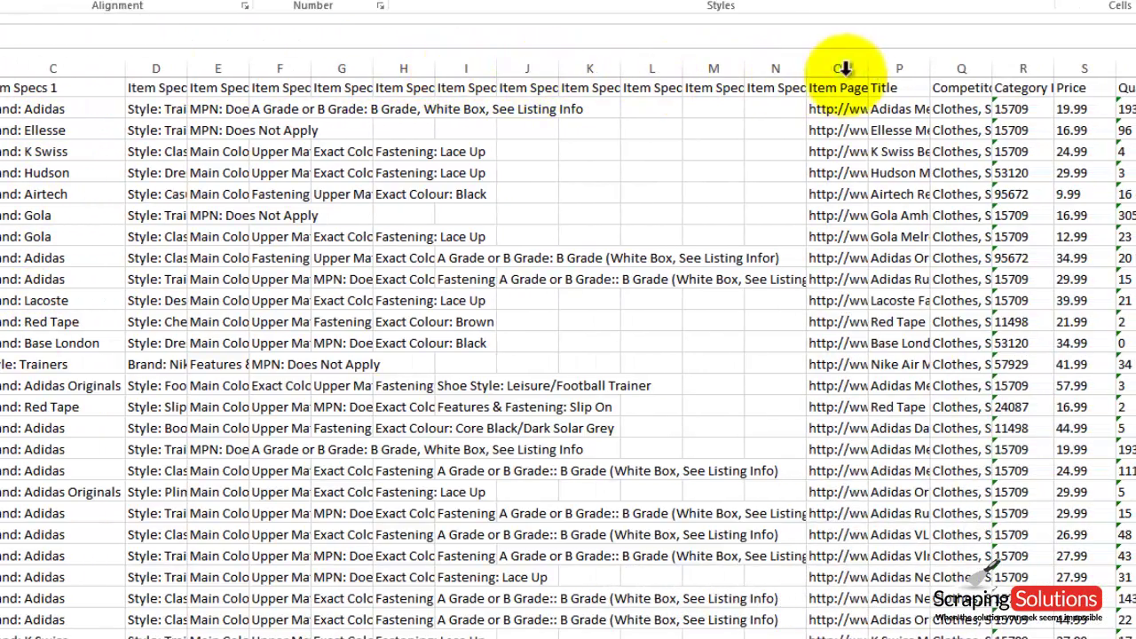
pyautogui.moveTo(869, 68); pyautogui.dragTo(1115, 71)
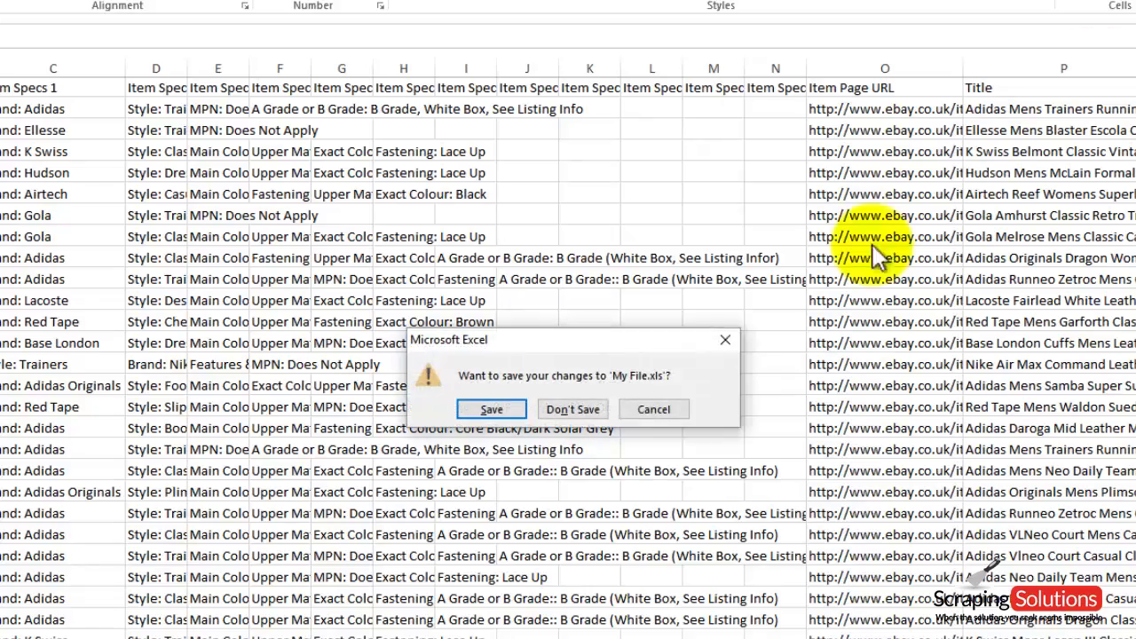
pyautogui.click(581, 409)
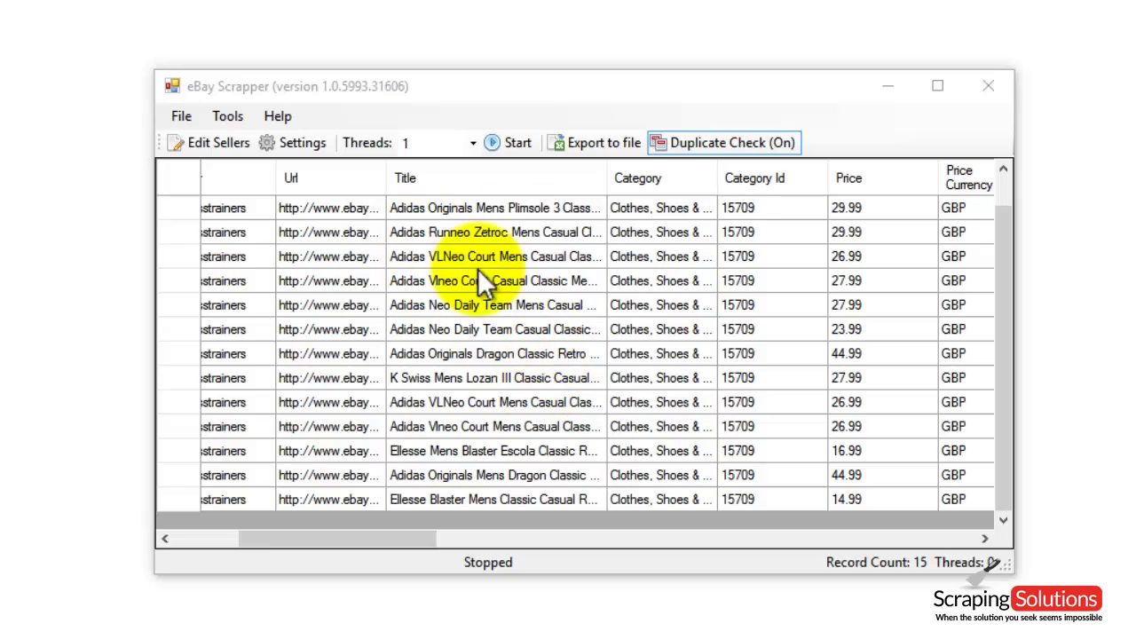
pyautogui.click(186, 117)
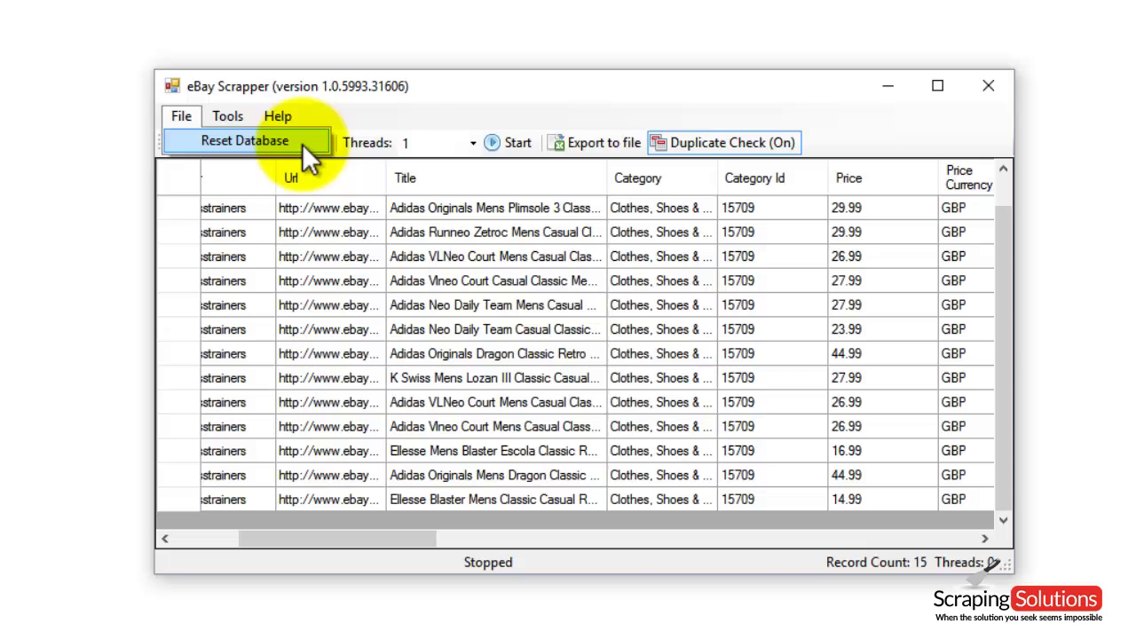
pyautogui.click(395, 105)
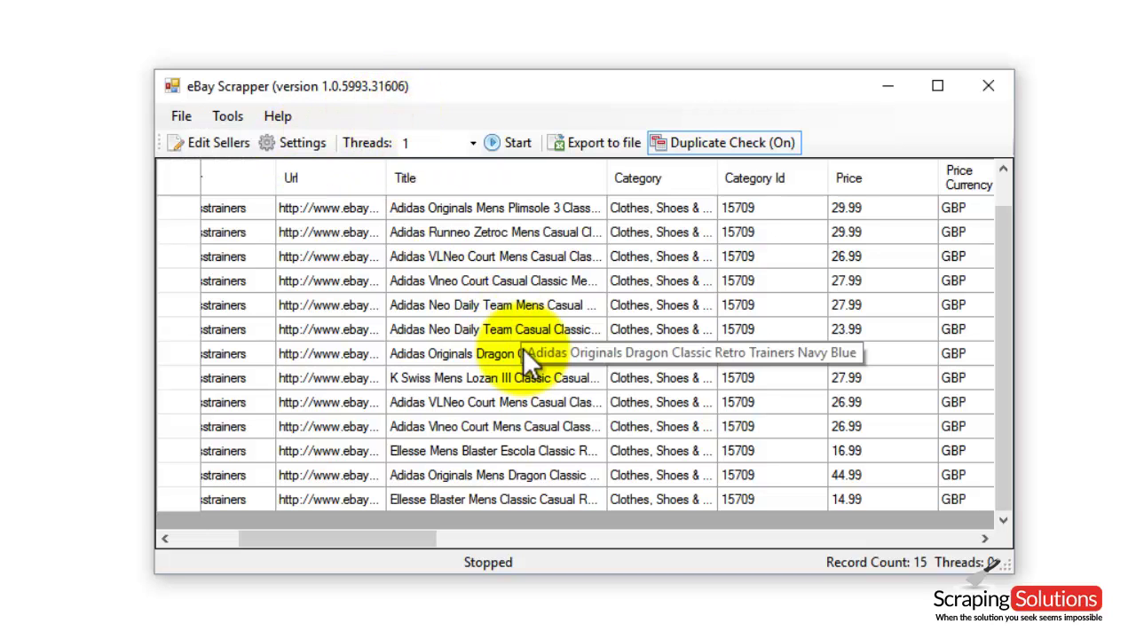
# - Check the file types offered for exporting the results, selecting CSV File (*.csv), and cancel the export
pyautogui.click(603, 146)
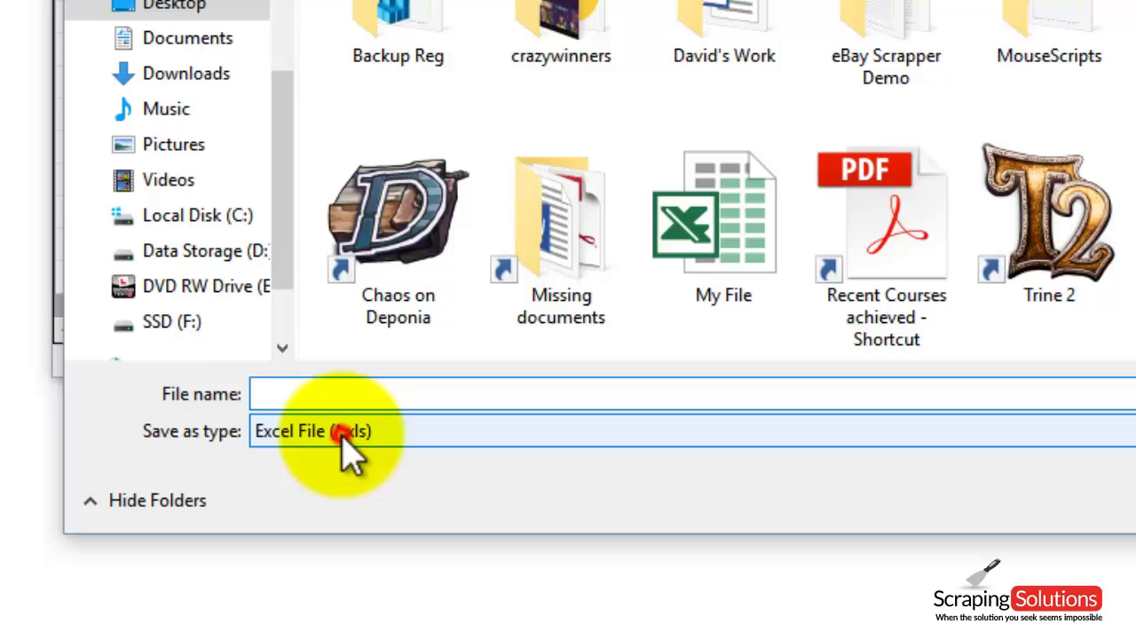
pyautogui.click(317, 530)
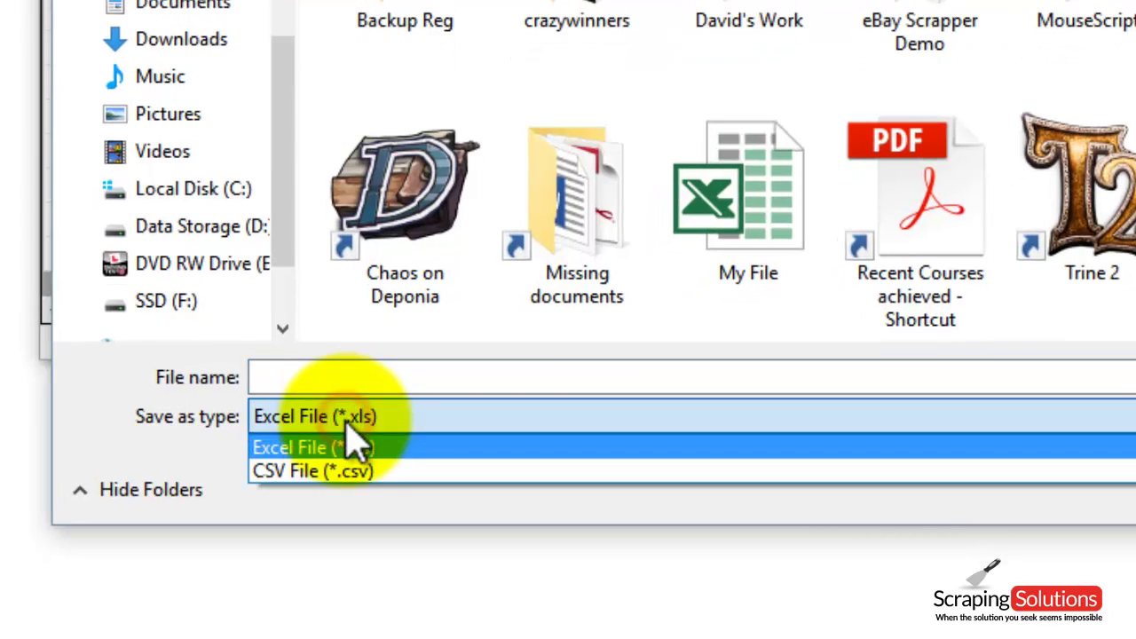
pyautogui.click(393, 471)
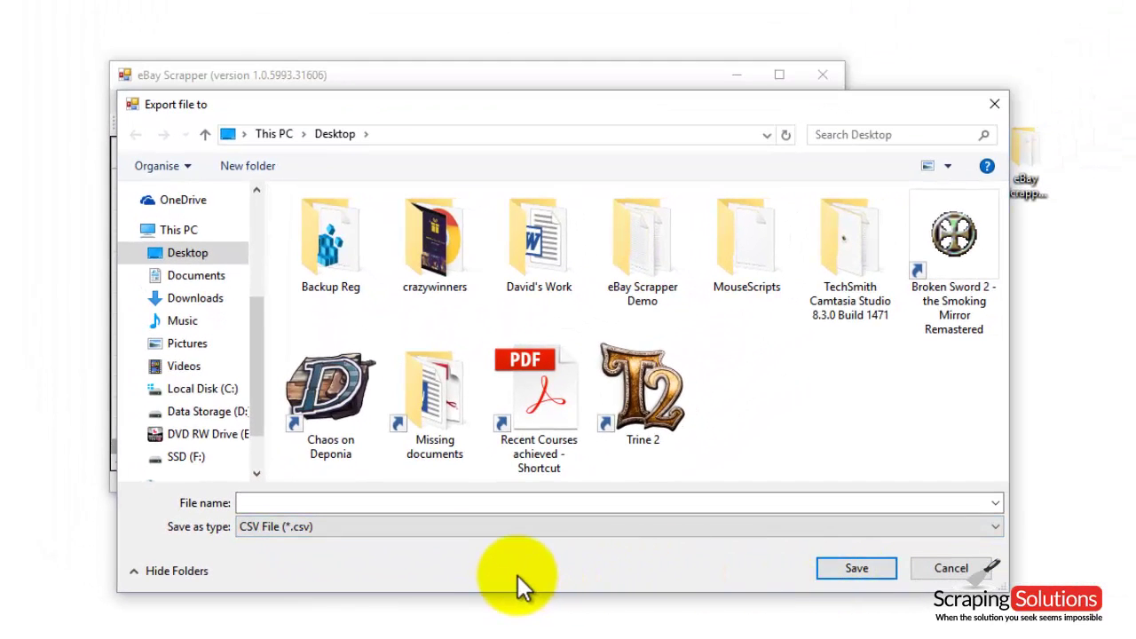
pyautogui.click(949, 568)
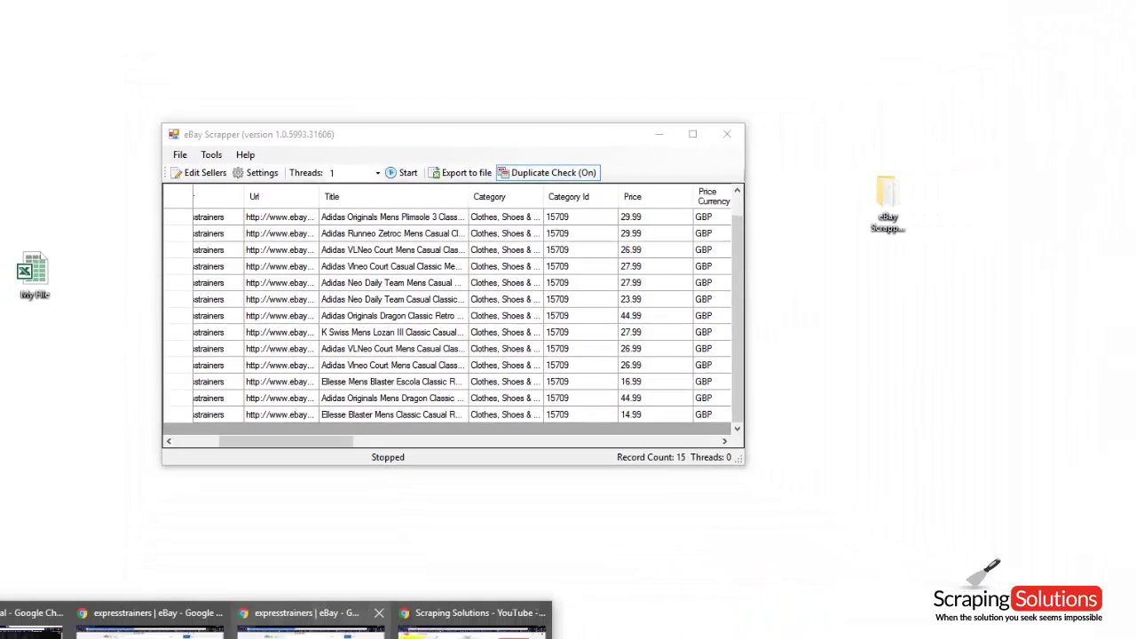
# - Switch to the Chrome window with the Scraping Solutions YouTube channel
pyautogui.click(475, 621)
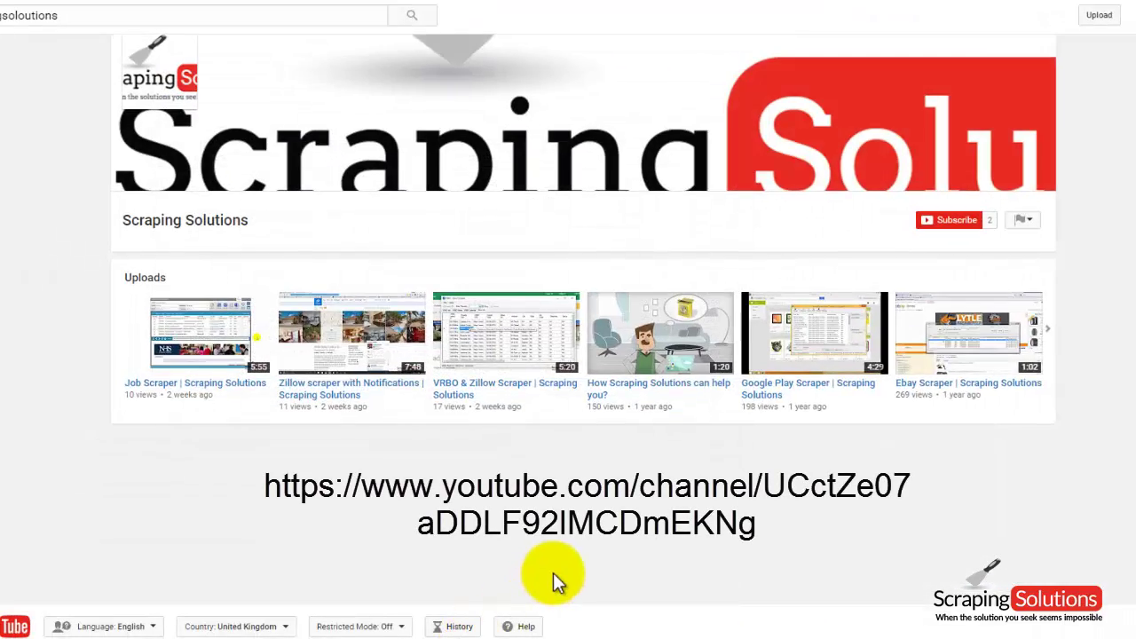